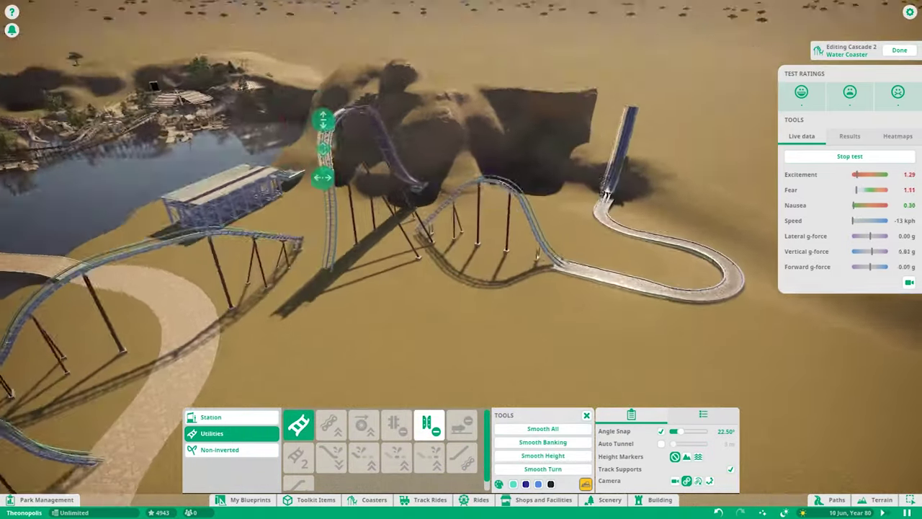
# Lower the view to ground level beside Cascade 2's track end and zoom in toward the ravine.
pyautogui.press('e')
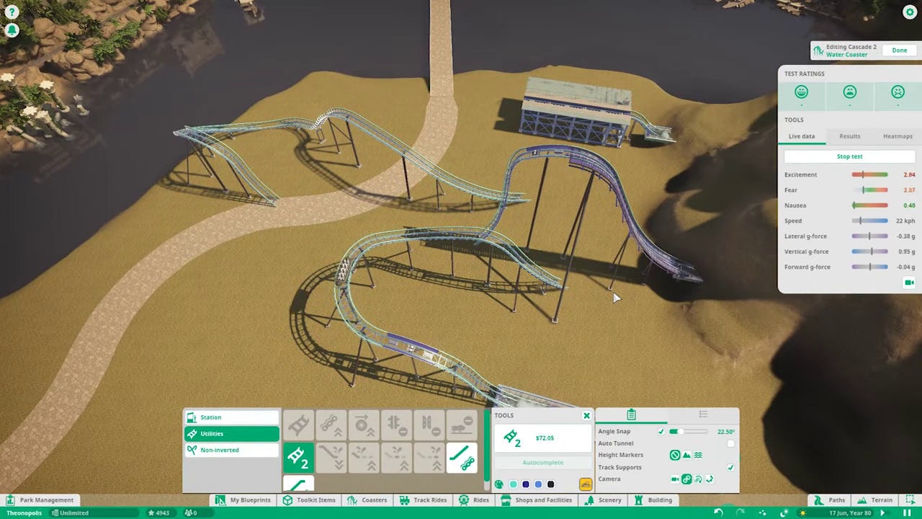
pyautogui.scroll(10, 615, 297)
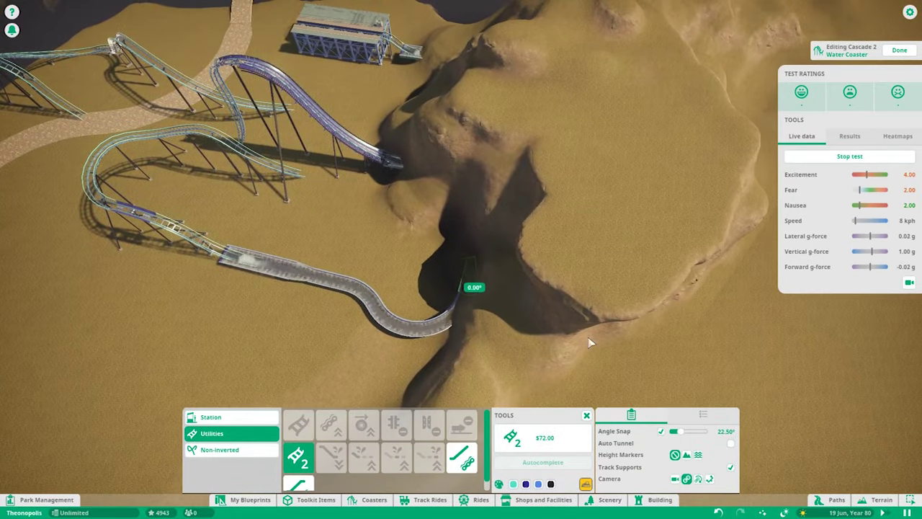
pyautogui.scroll(6, 588, 337)
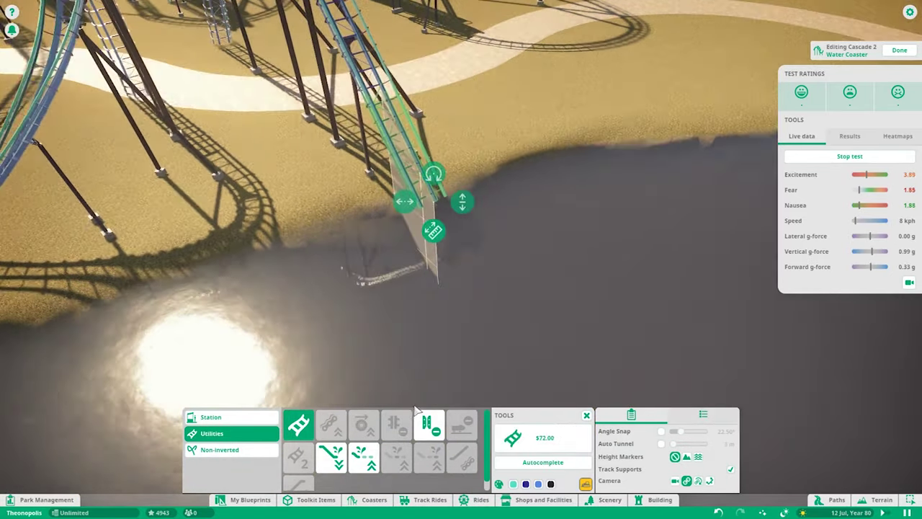
# Shorten the end track piece to 4 m and add a splashdown piece there.
pyautogui.moveTo(460, 289); pyautogui.dragTo(565, 363)
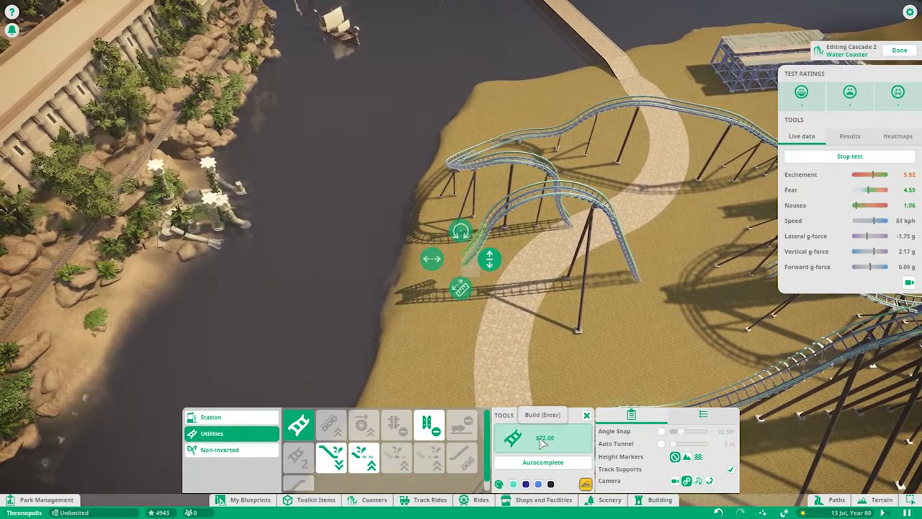
pyautogui.click(363, 458)
pyautogui.moveTo(460, 288); pyautogui.dragTo(550, 447)
# At the other open end, build a longer curve, a short straight and a chain-lift piece.
pyautogui.click(461, 234)
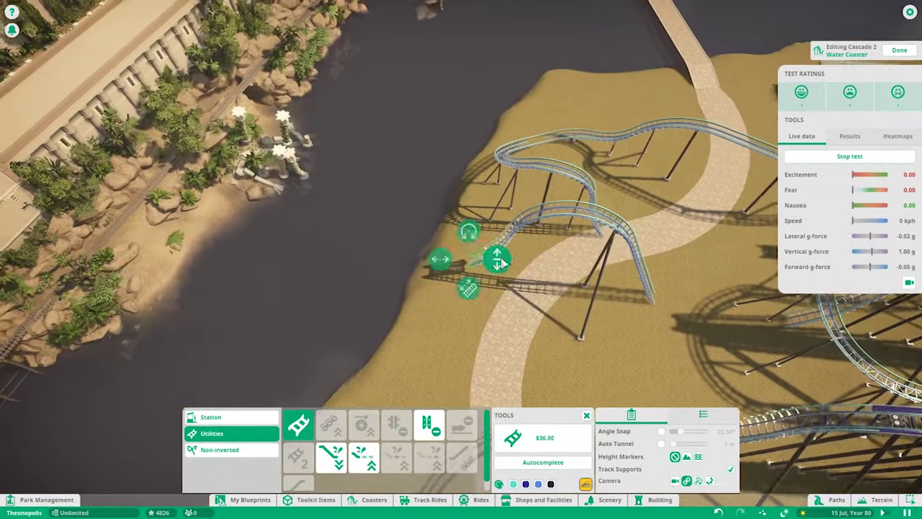
pyautogui.moveTo(504, 263); pyautogui.dragTo(486, 251)
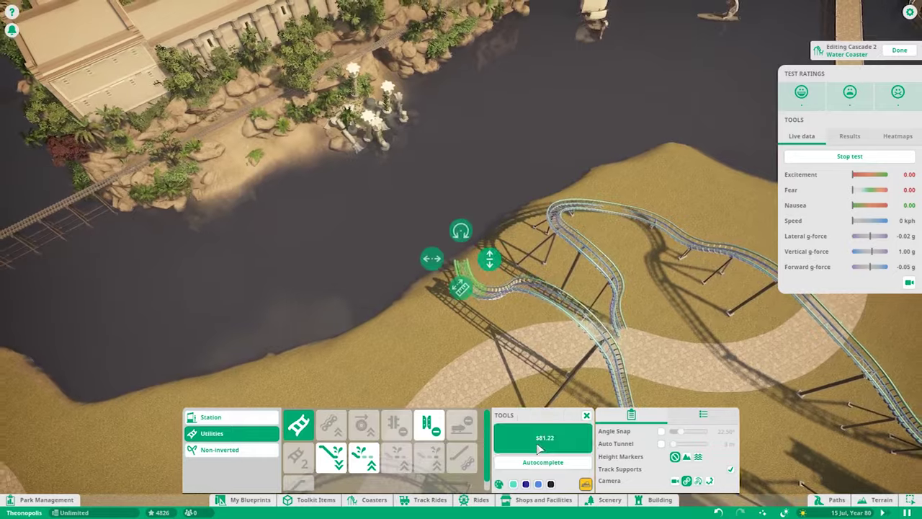
pyautogui.moveTo(539, 447); pyautogui.dragTo(502, 368)
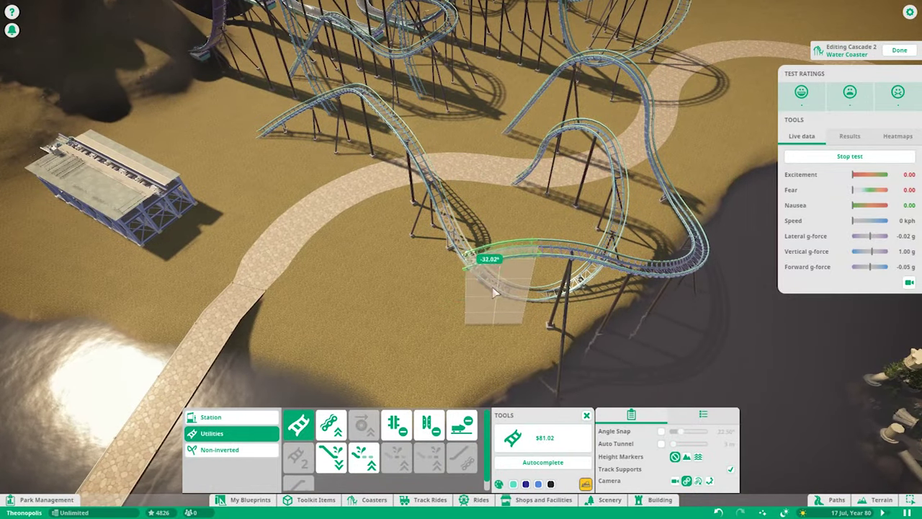
pyautogui.moveTo(496, 308); pyautogui.dragTo(549, 419)
pyautogui.click(544, 438)
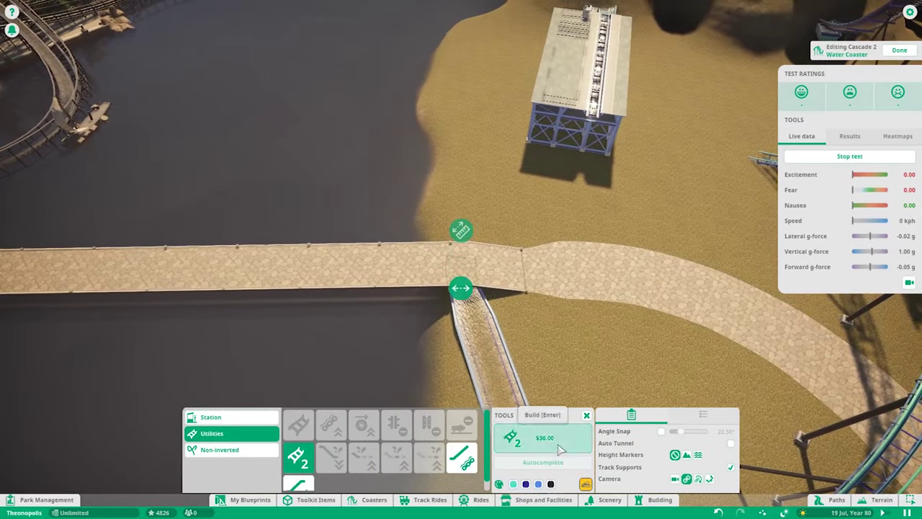
pyautogui.click(524, 432)
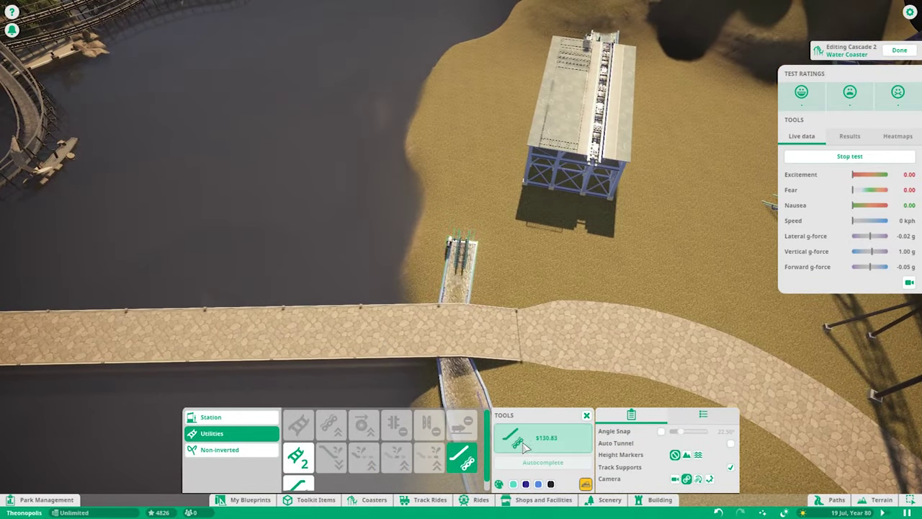
pyautogui.click(523, 440)
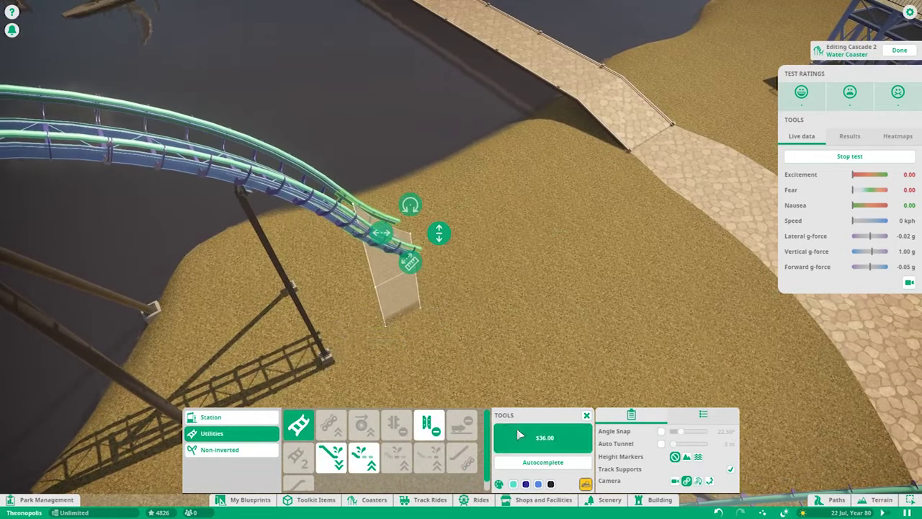
# Add a splashdown pool section with its end piece, then preview and cancel Autocomplete.
pyautogui.click(364, 458)
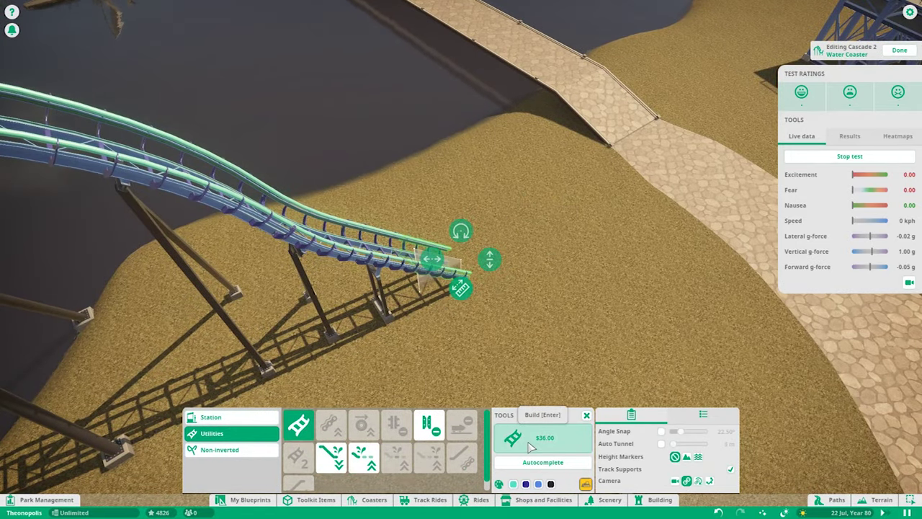
pyautogui.click(531, 446)
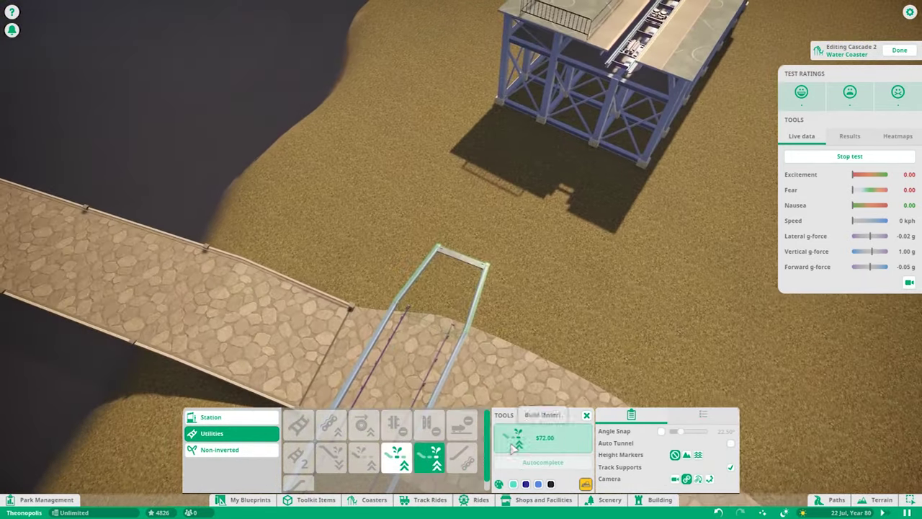
pyautogui.click(513, 448)
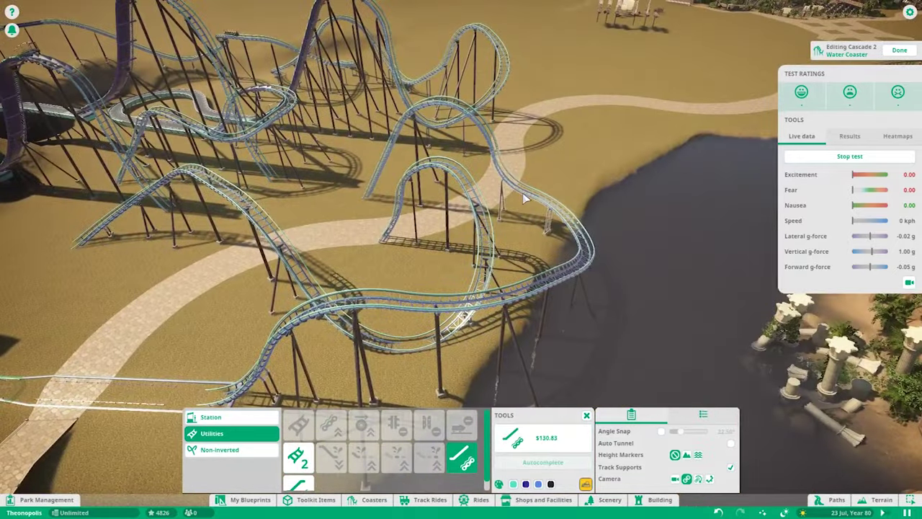
pyautogui.click(525, 199)
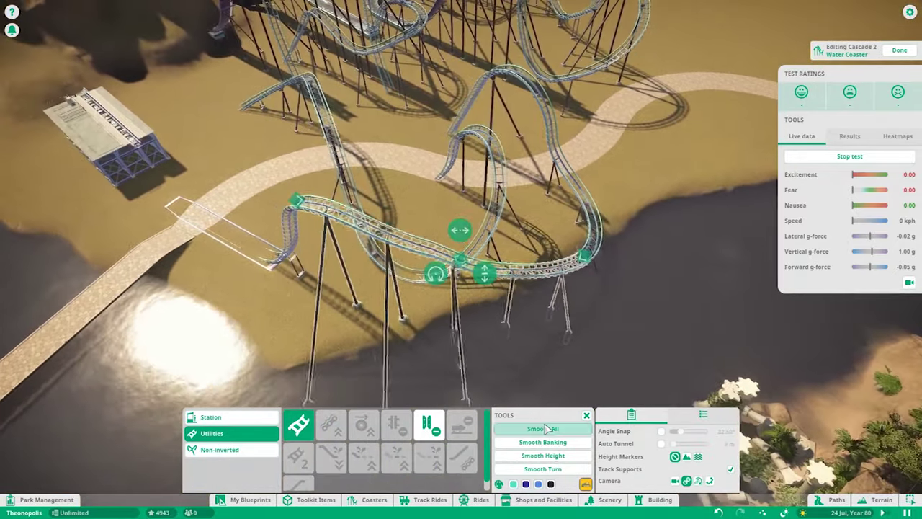
pyautogui.rightClick(545, 304)
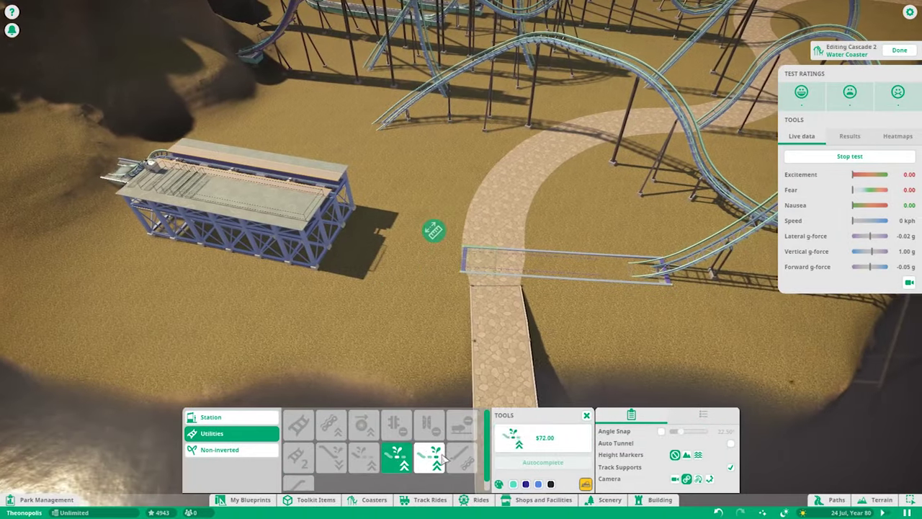
pyautogui.click(540, 461)
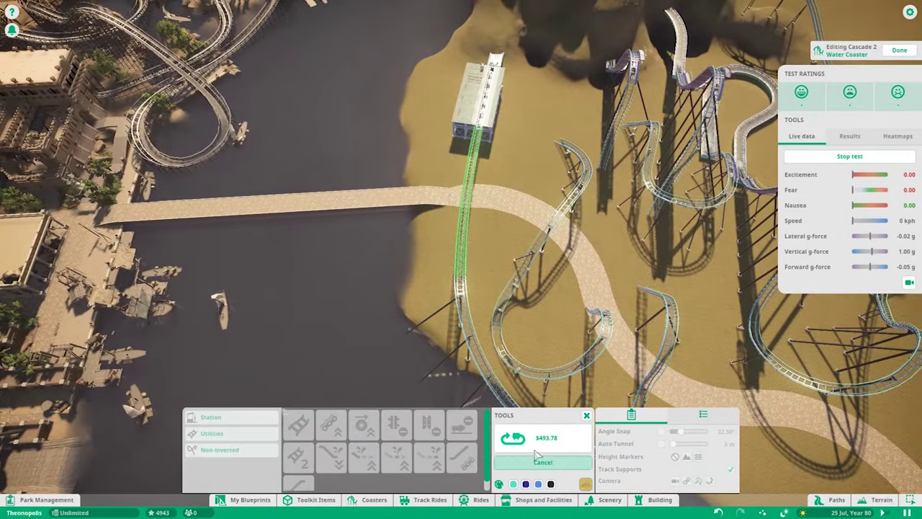
pyautogui.click(540, 461)
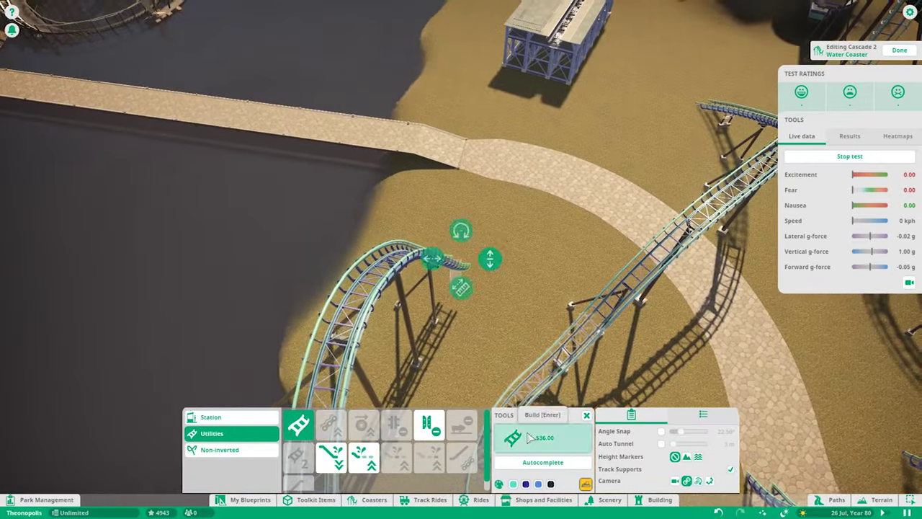
# Add a splashdown after the drop, delete the wrong pieces, build the flume piece and Autocomplete.
pyautogui.click(526, 438)
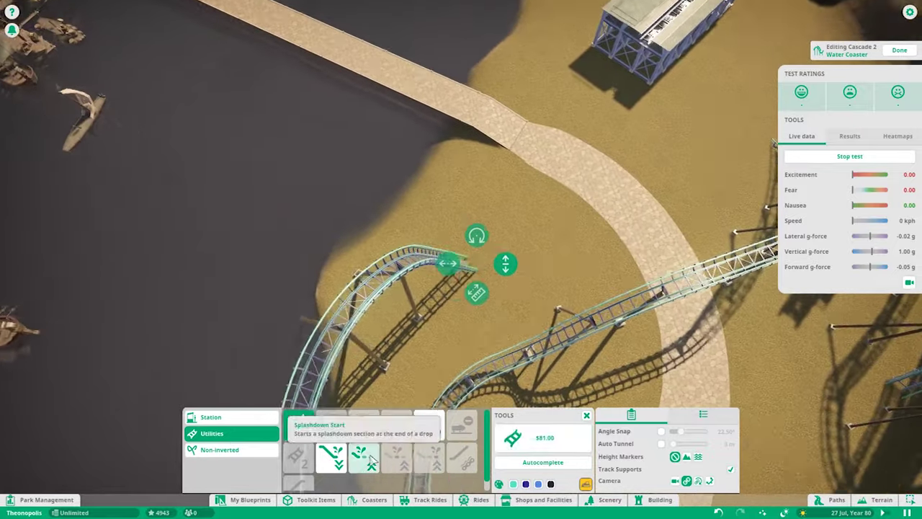
pyautogui.click(365, 457)
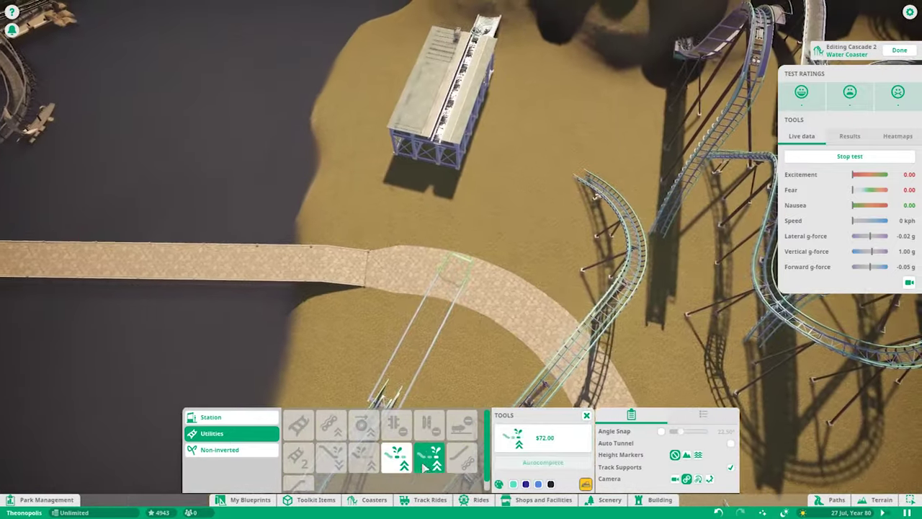
pyautogui.click(425, 467)
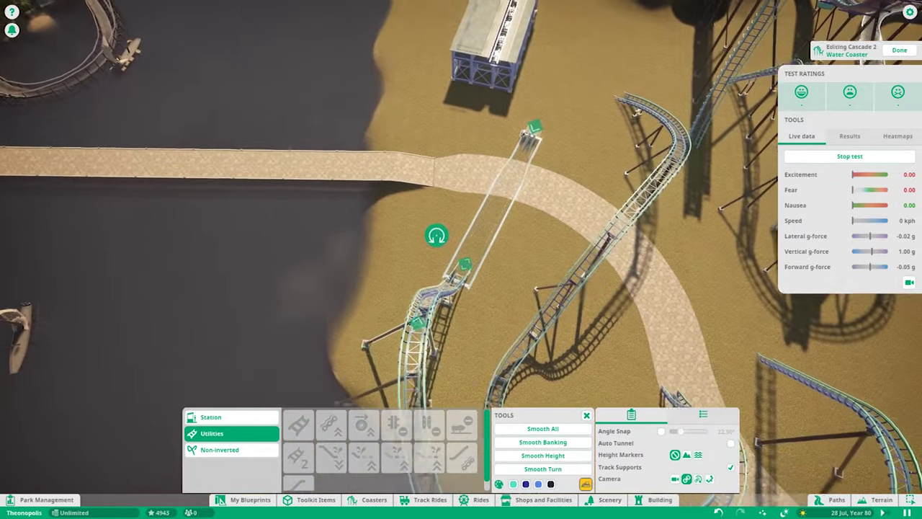
pyautogui.press('Delete')
pyautogui.press('Delete')
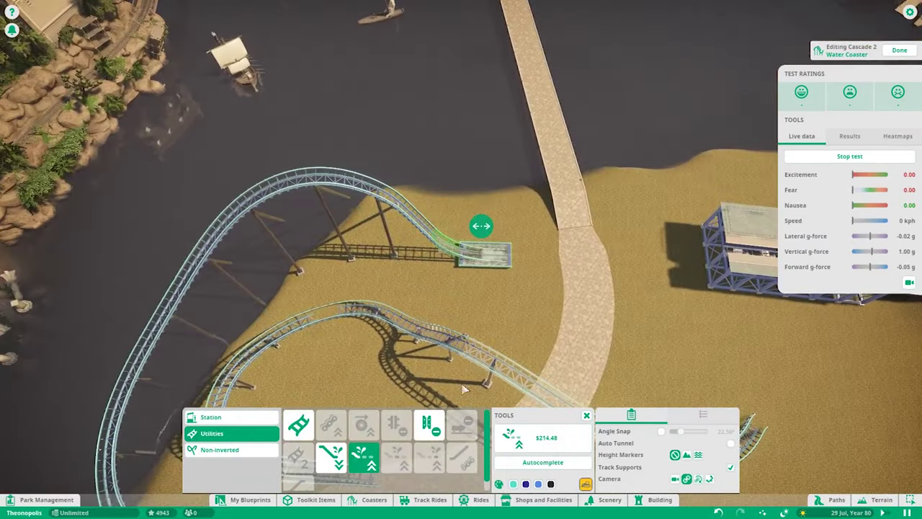
pyautogui.press('Delete')
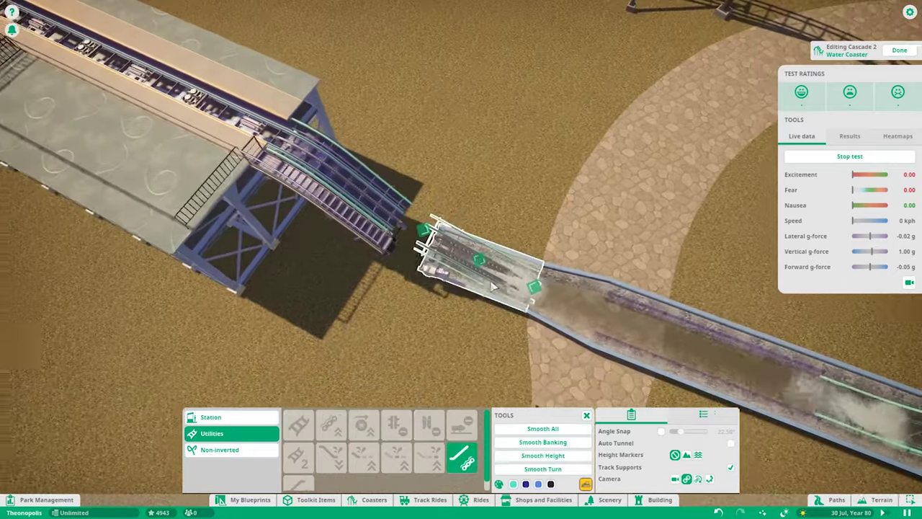
pyautogui.press('Delete')
pyautogui.press('Delete')
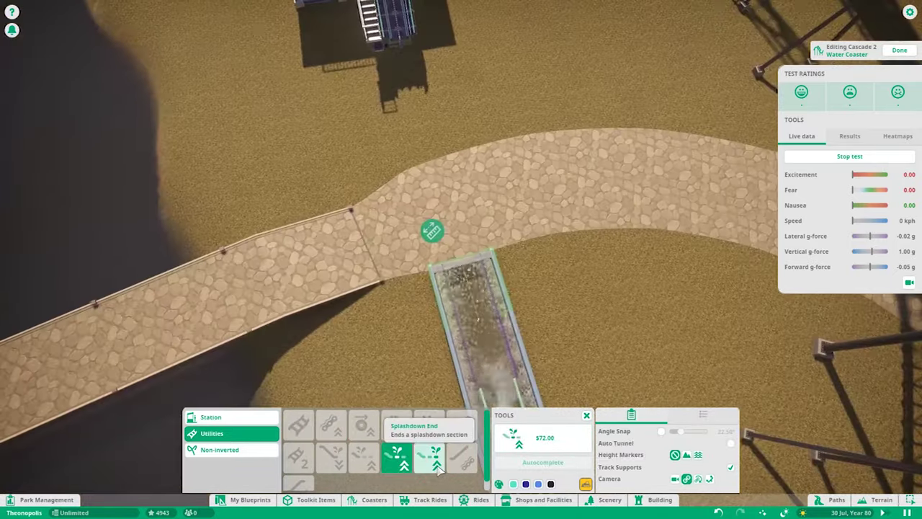
pyautogui.press('Delete')
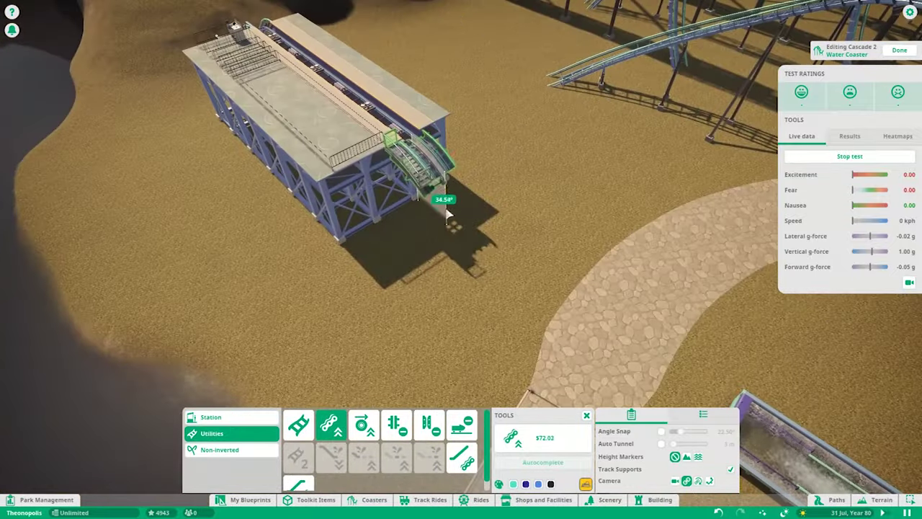
pyautogui.press('Delete')
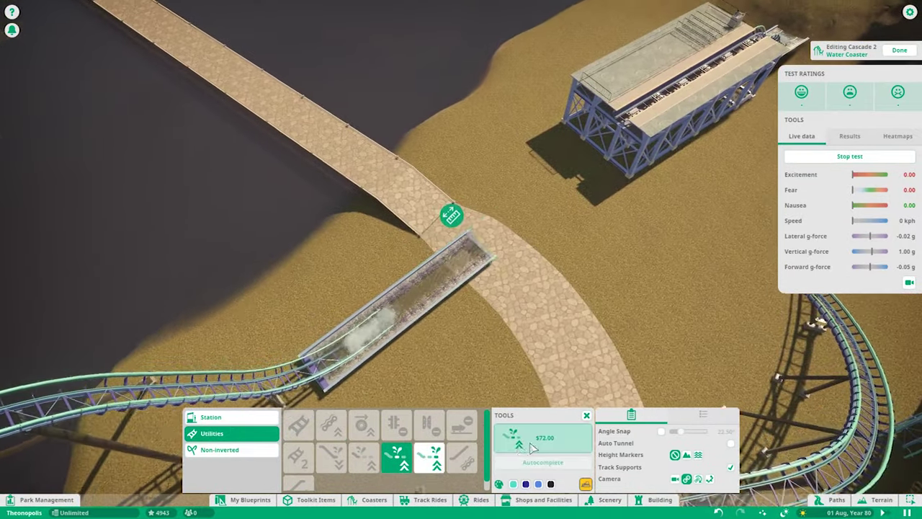
pyautogui.click(531, 445)
pyautogui.click(526, 463)
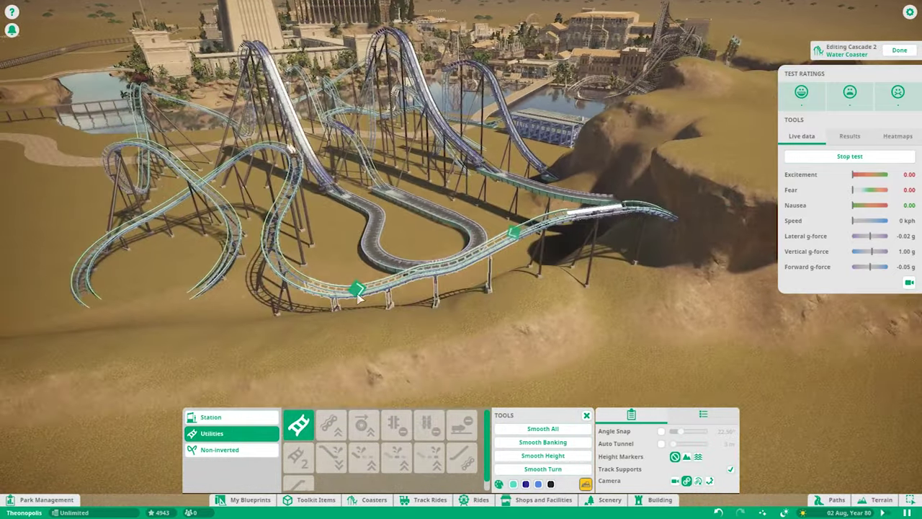
pyautogui.click(358, 295)
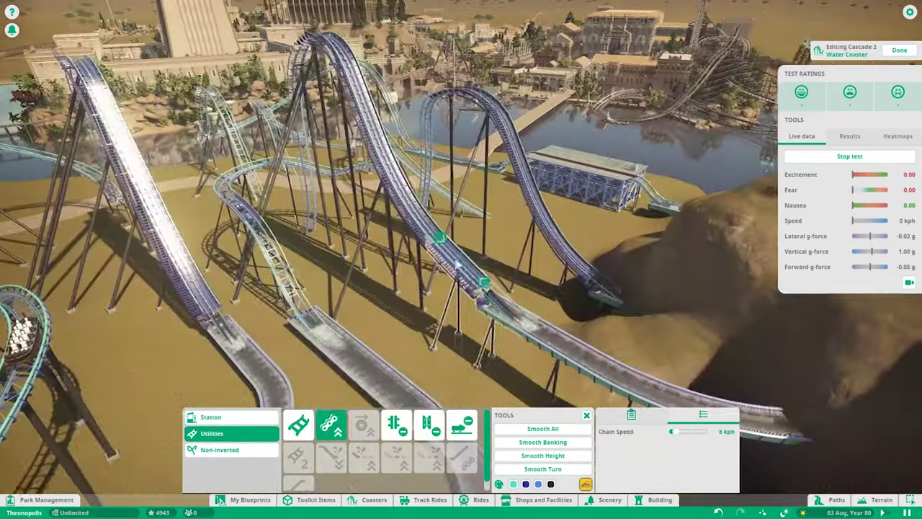
pyautogui.click(682, 403)
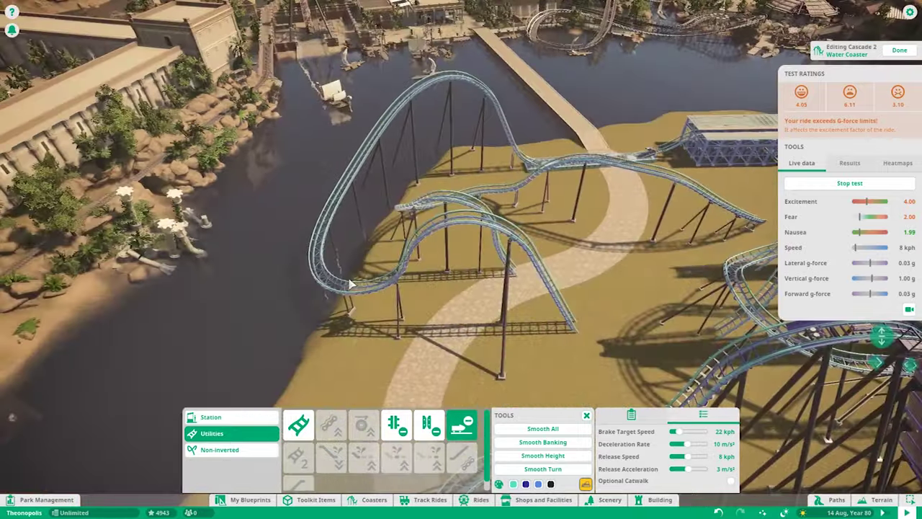
pyautogui.click(897, 162)
pyautogui.click(850, 214)
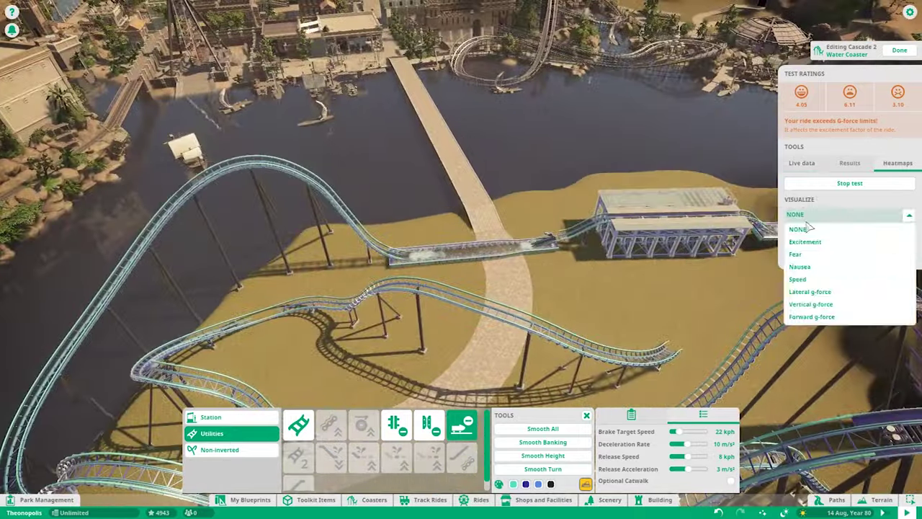
pyautogui.click(805, 294)
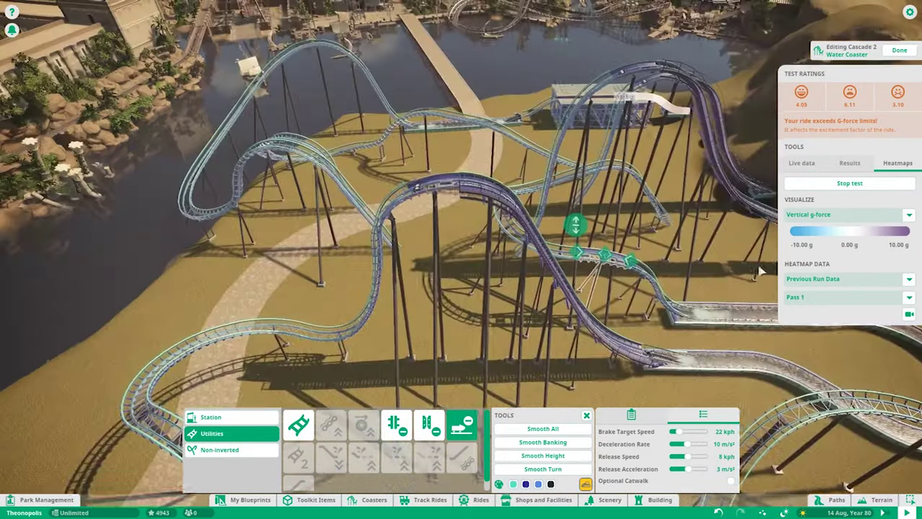
pyautogui.click(548, 442)
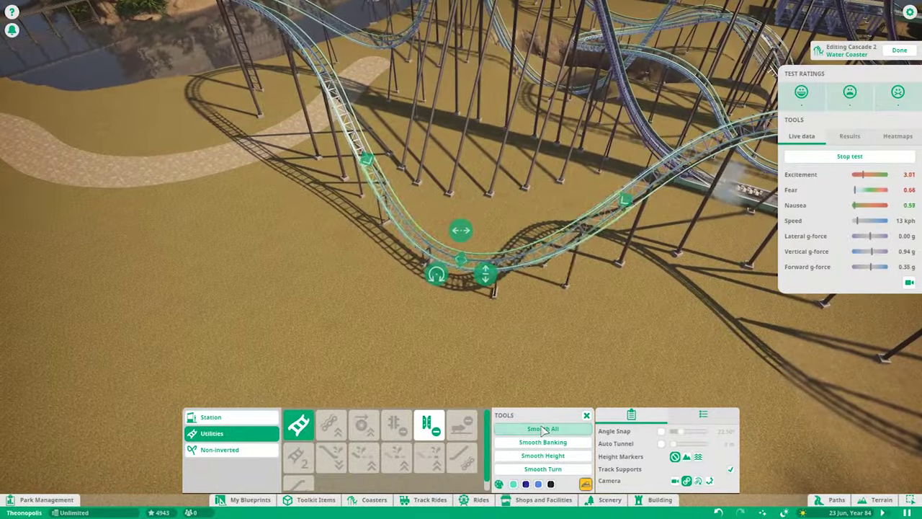
# Apply Smooth All to two selected sections of Cascade 2's track.
pyautogui.click(544, 430)
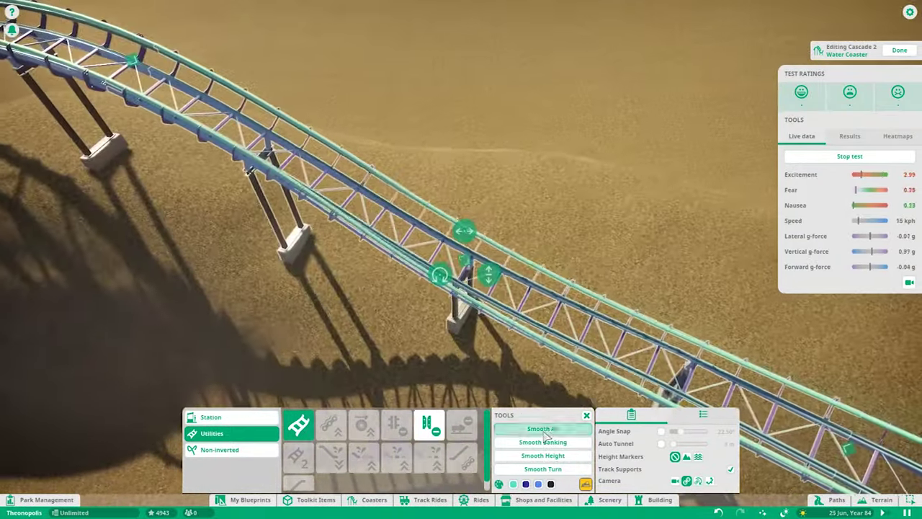
pyautogui.click(543, 428)
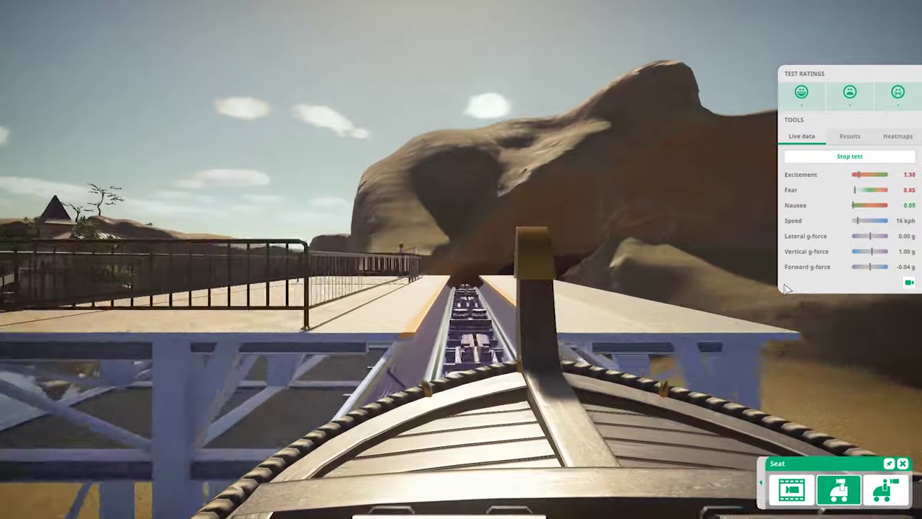
# Exit the on-ride seat view with Escape.
pyautogui.press('Escape')
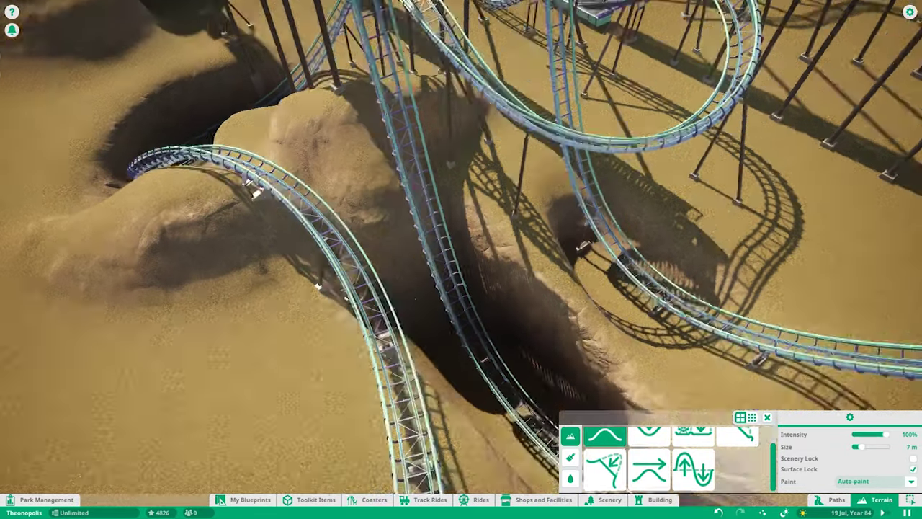
# Zoom the view out and back in over the trench's sand banks.
pyautogui.scroll(-2, 324, 270)
pyautogui.scroll(3, 514, 402)
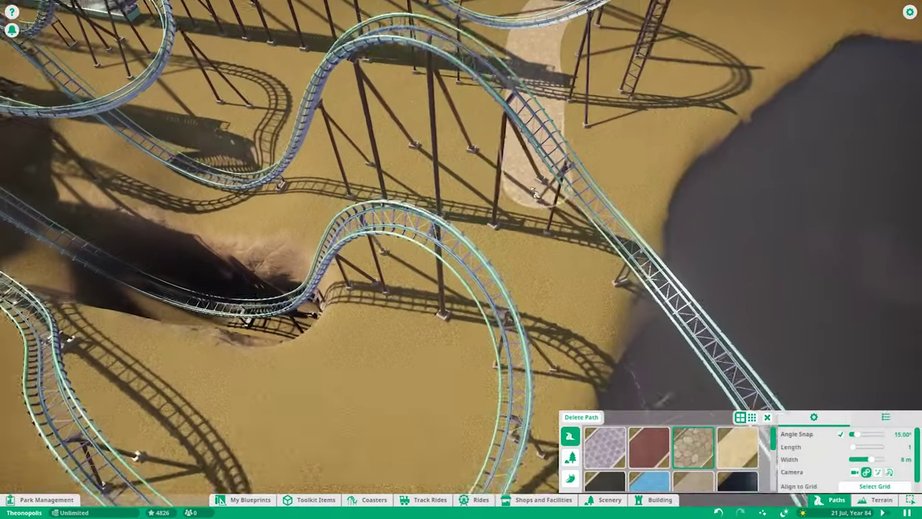
# Fly out over the water to the paths and set the cobblestone path width to 6 m.
pyautogui.scroll(3, 534, 193)
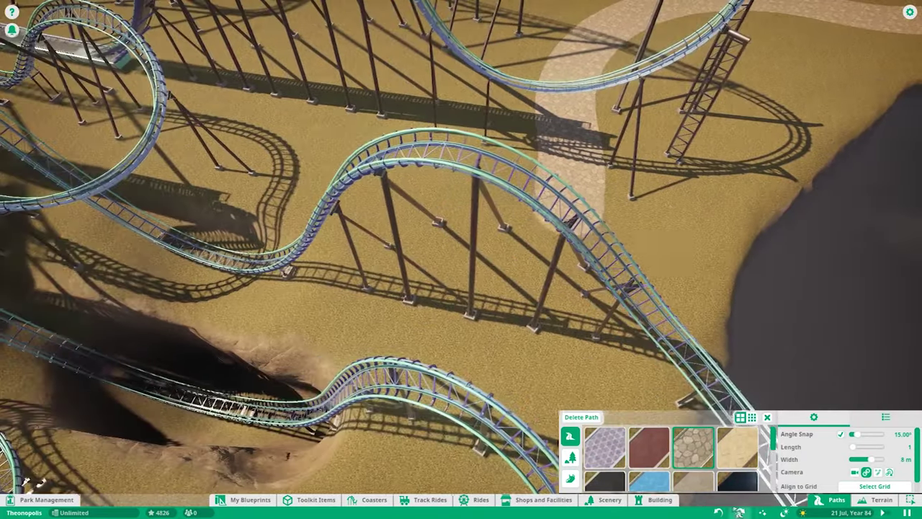
pyautogui.scroll(3, 526, 219)
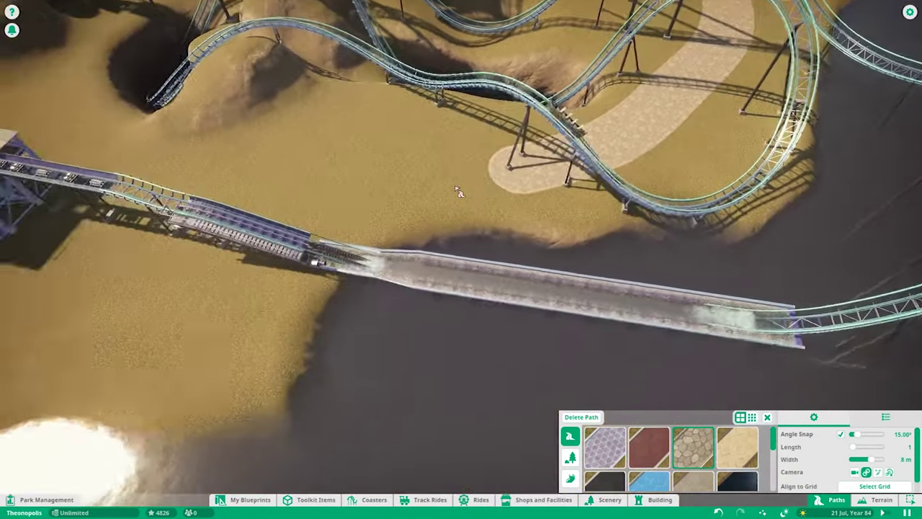
pyautogui.press('w')
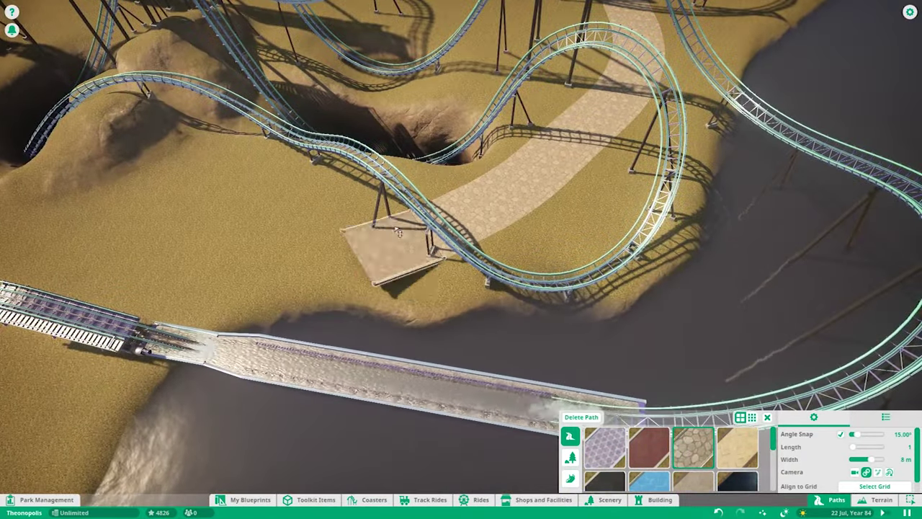
pyautogui.press('w')
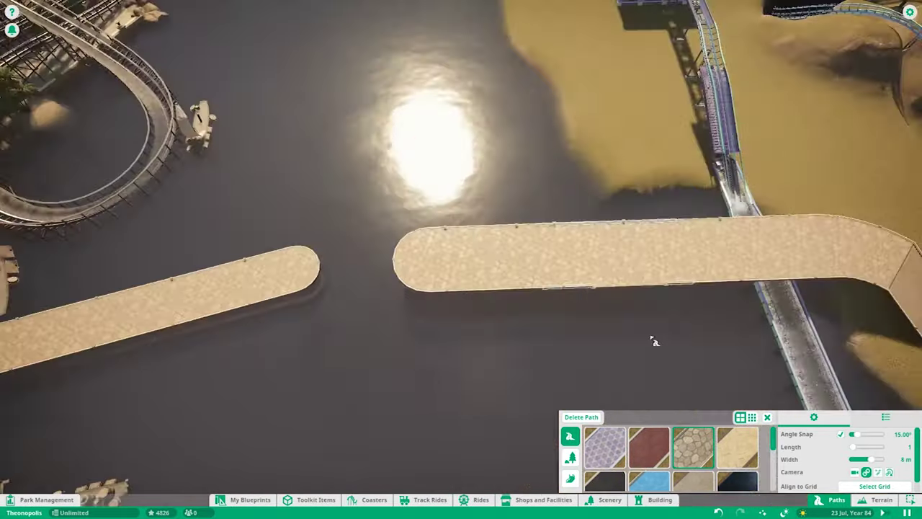
pyautogui.press('d')
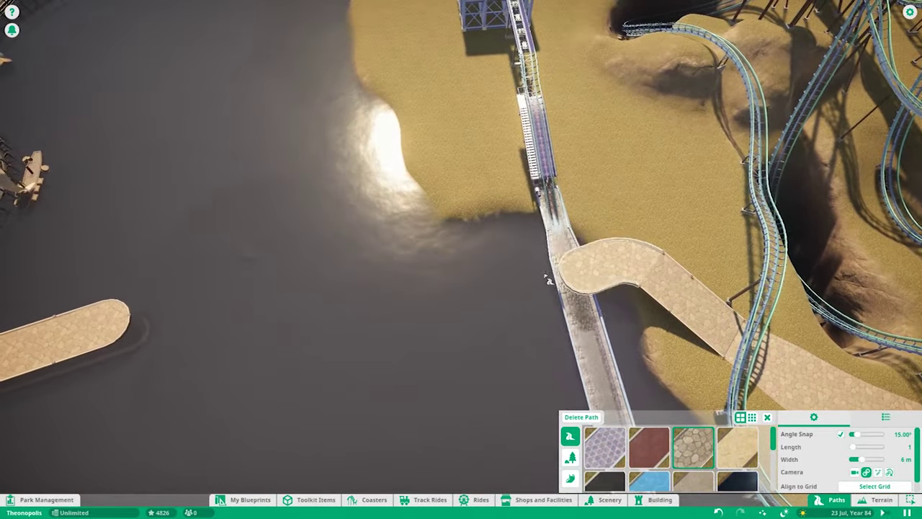
# Circle the view around the bent path and bridge, ending over the Cascade 2 station.
pyautogui.press('q')
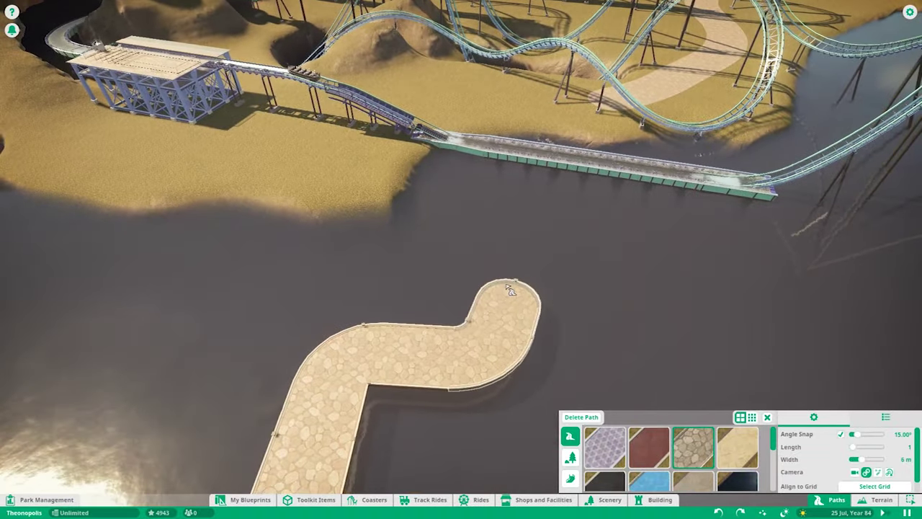
pyautogui.press('q')
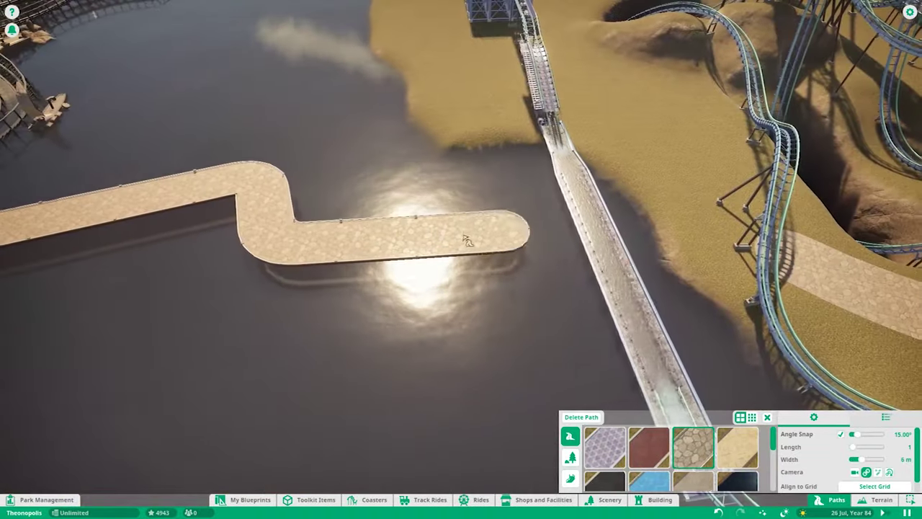
pyautogui.press('q')
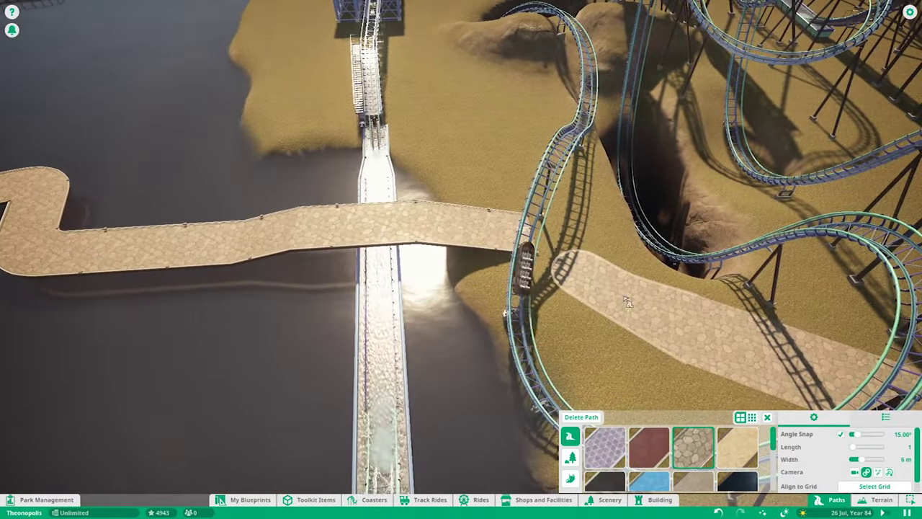
pyautogui.press('q')
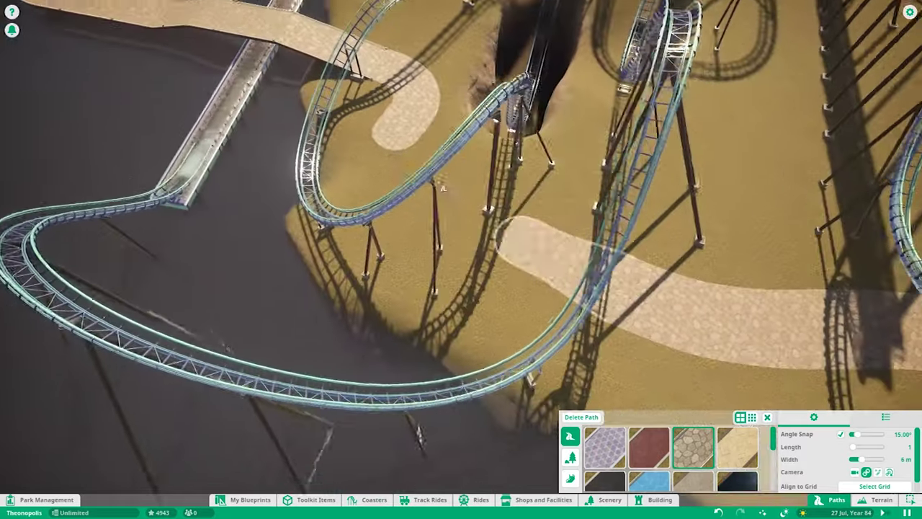
pyautogui.press('q')
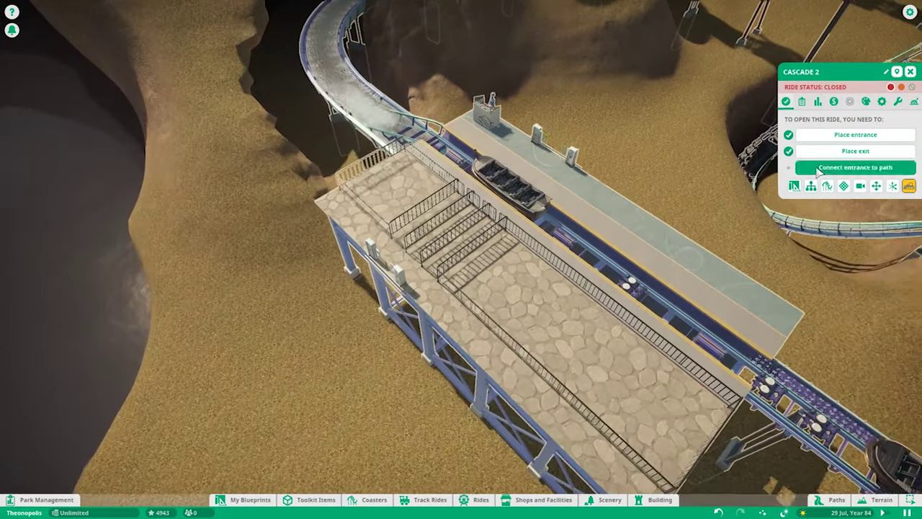
# Start a grid-aligned 4 m wooden path from the Cascade 2 entrance, then turn grid alignment off.
pyautogui.click(819, 168)
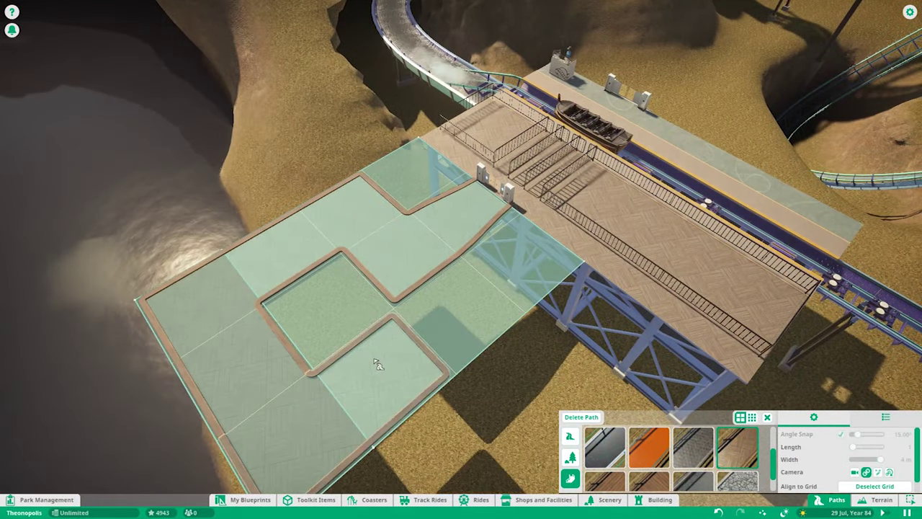
pyautogui.click(378, 364)
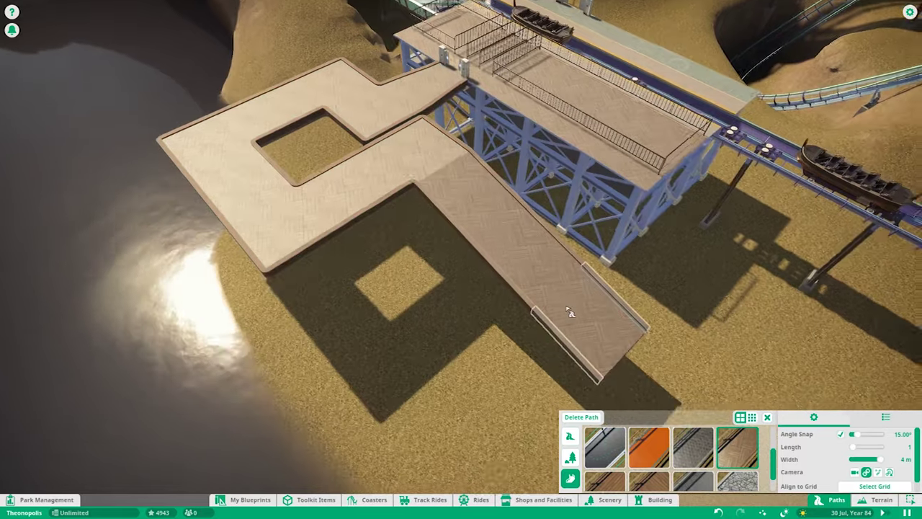
pyautogui.scroll(-5, 473, 294)
pyautogui.scroll(5, 414, 166)
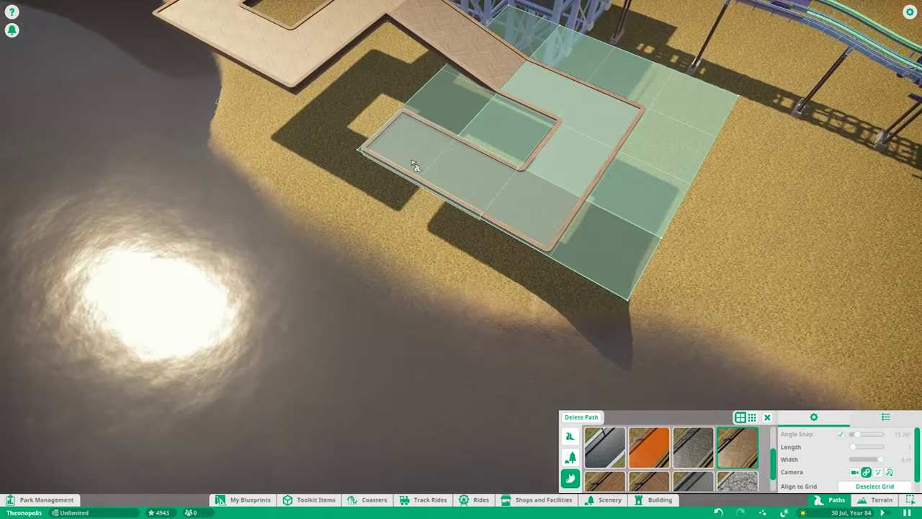
pyautogui.press('w')
pyautogui.scroll(3, 370, 263)
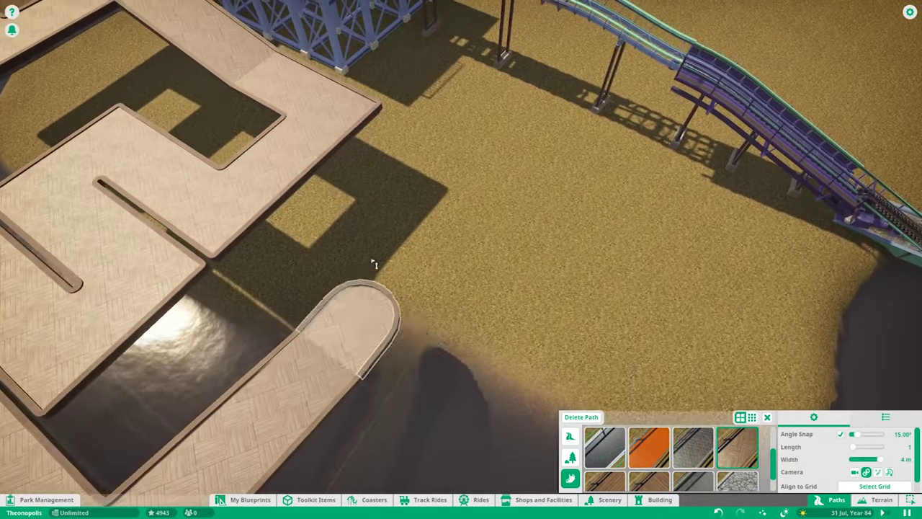
pyautogui.scroll(-5, 369, 295)
# Move over the station and S-shaped path and align new paths to the terrain grid.
pyautogui.press('q')
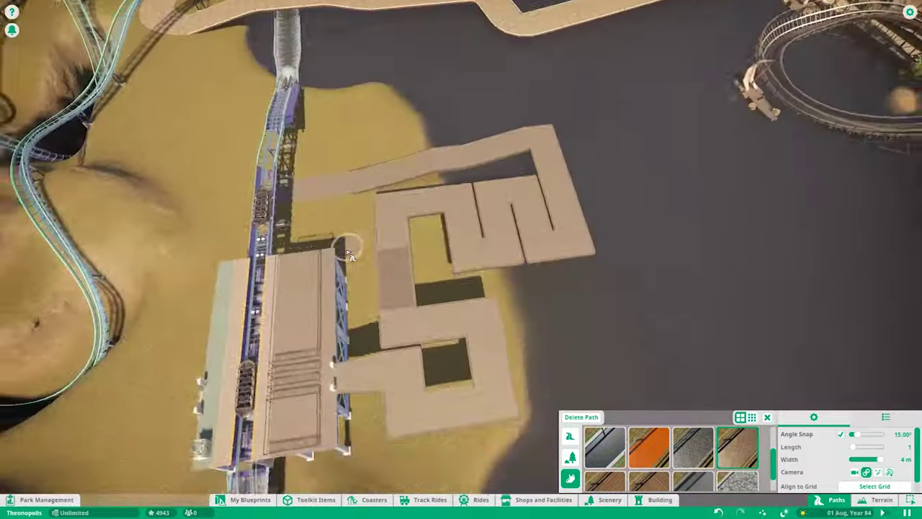
pyautogui.scroll(4, 461, 288)
pyautogui.press('w')
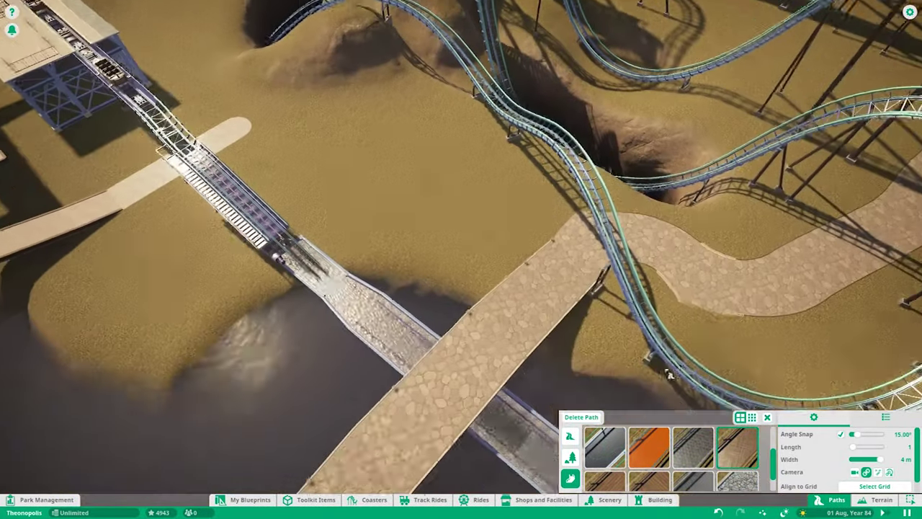
pyautogui.scroll(3, 669, 377)
pyautogui.press('a')
pyautogui.press('d')
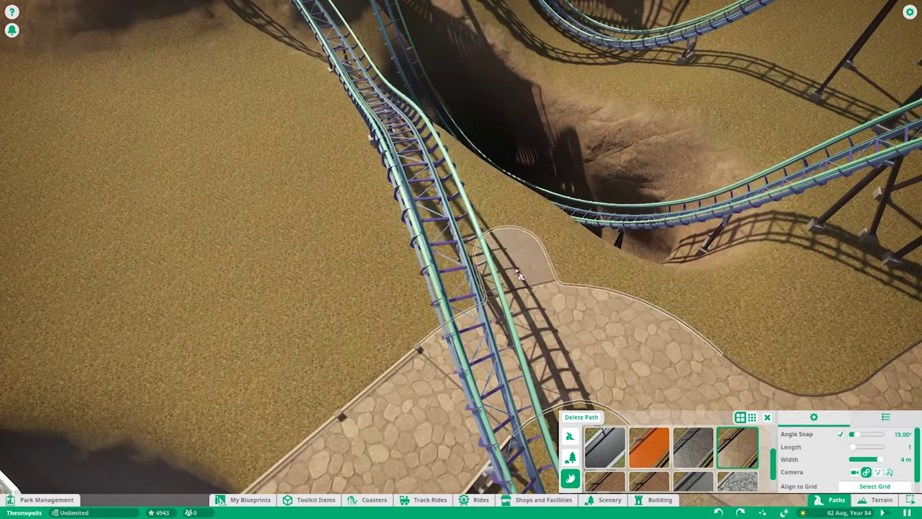
pyautogui.scroll(3, 439, 269)
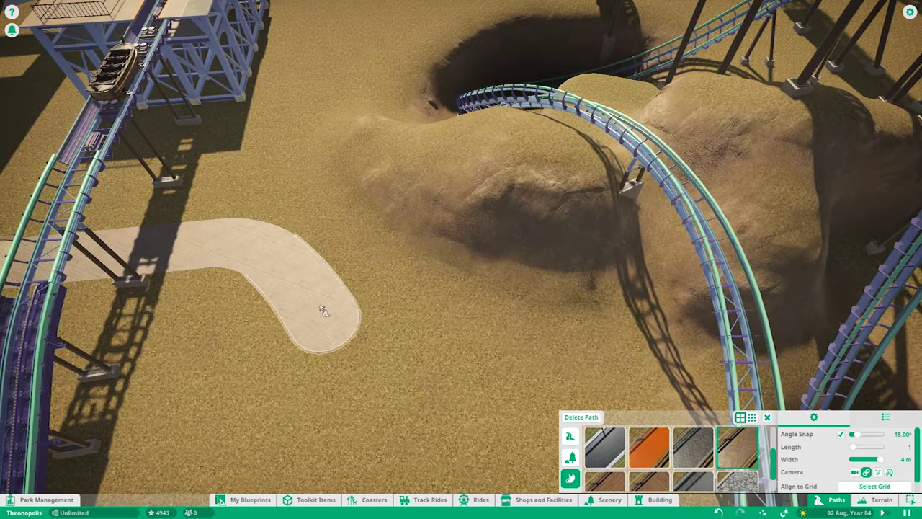
pyautogui.press('w')
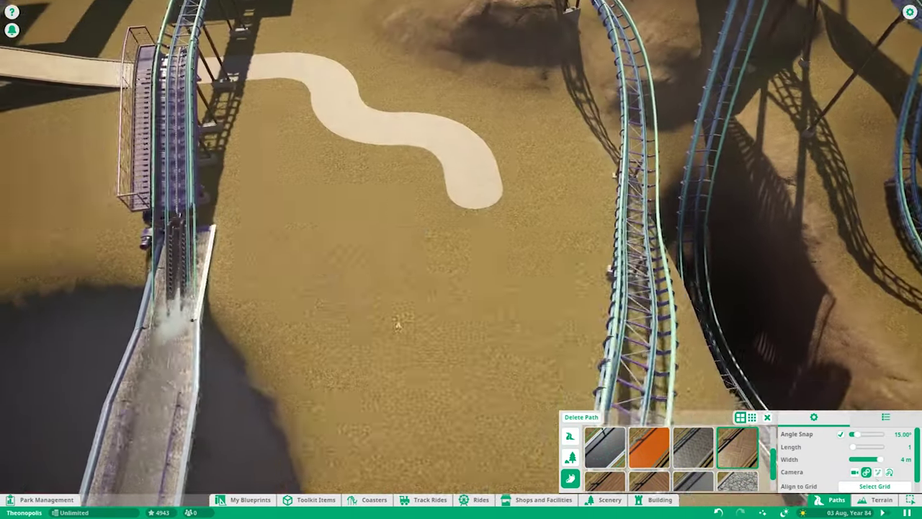
pyautogui.click(360, 303)
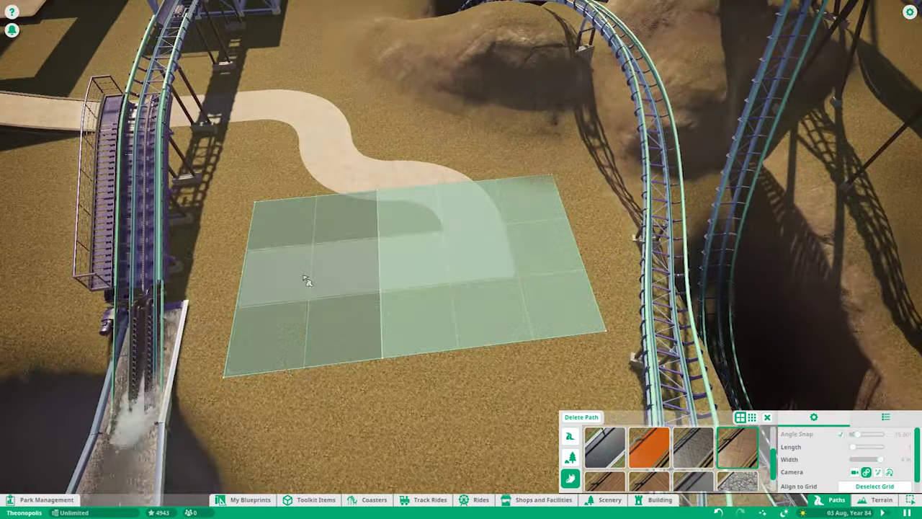
pyautogui.press('s')
# Turn off grid alignment, take and clear the 6 m stone path's grid, and undo the curved stone piece.
pyautogui.click(871, 485)
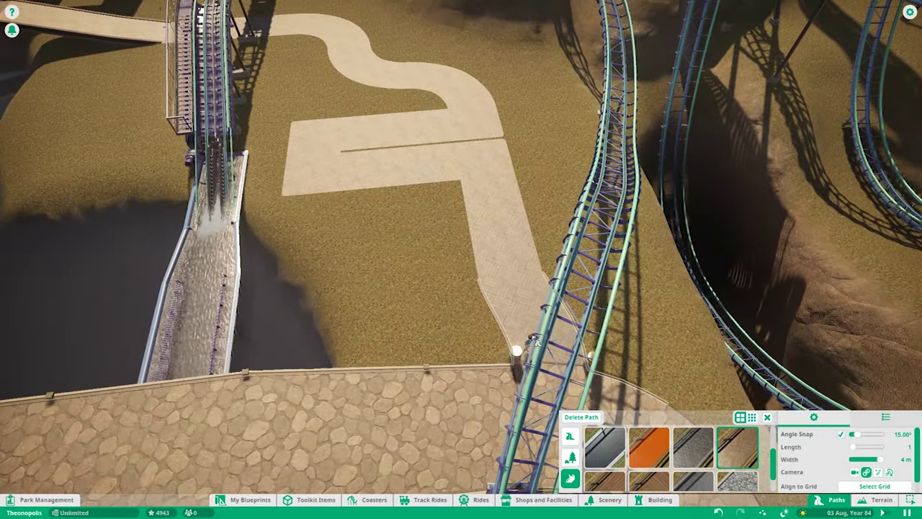
pyautogui.press('w')
pyautogui.press('w')
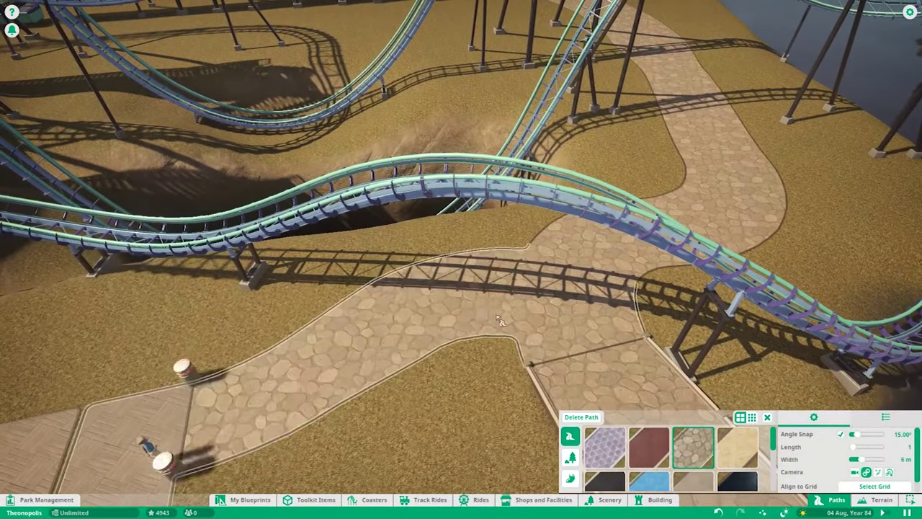
pyautogui.press('w')
pyautogui.press('g')
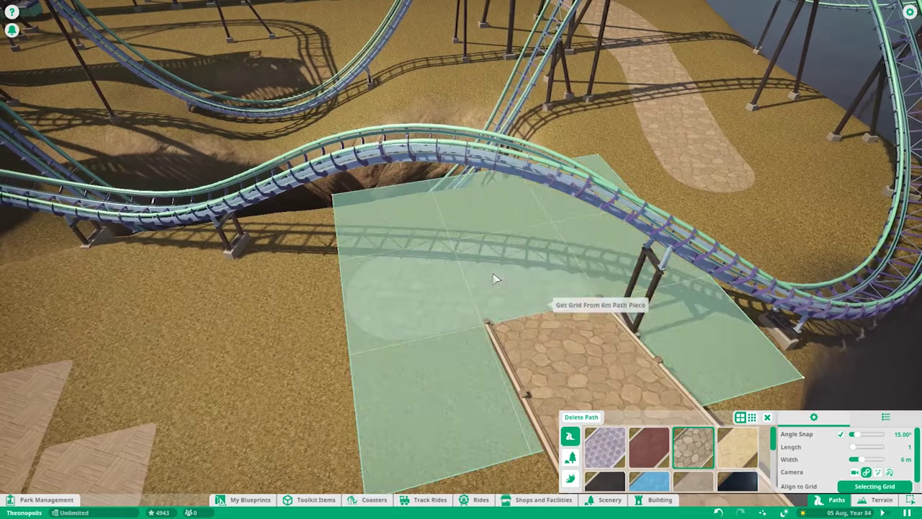
pyautogui.press('g')
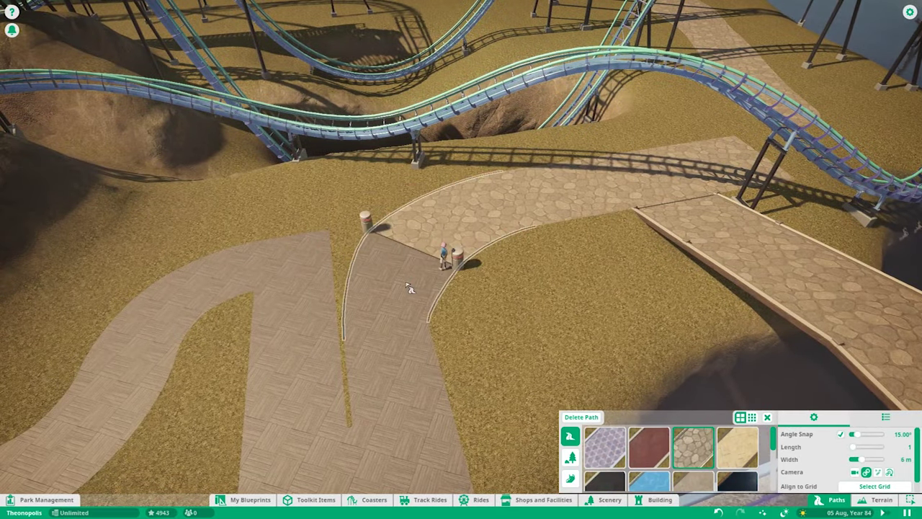
pyautogui.hotkey('ctrl', 'z')
# Undo the leftover curved stone path stub.
pyautogui.press('s')
pyautogui.press('e')
pyautogui.press('q')
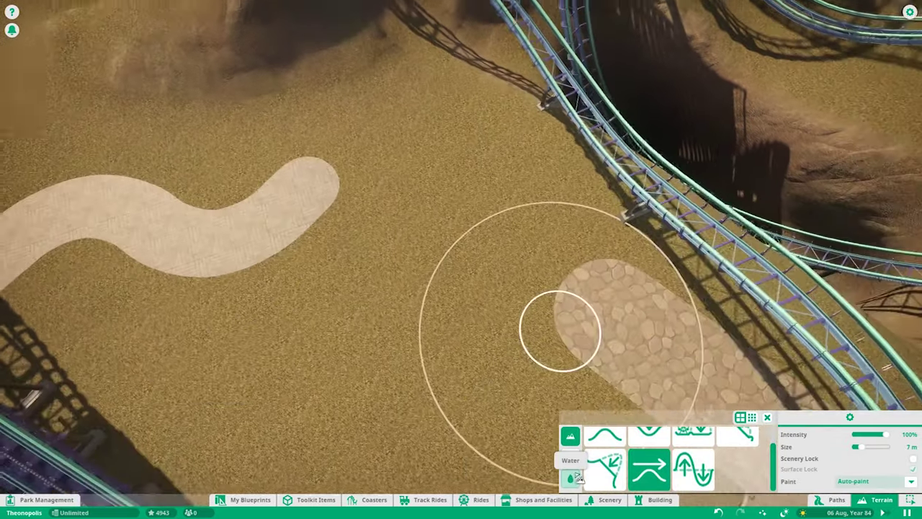
pyautogui.hotkey('ctrl', 'z')
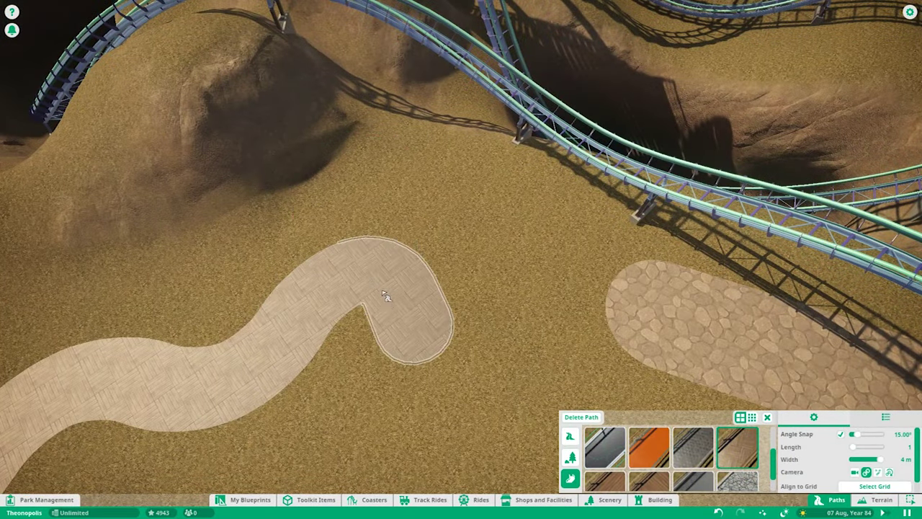
# Toggle grid alignment for the wooden paving beside the walkway and tilt the view low over the paths.
pyautogui.press('q')
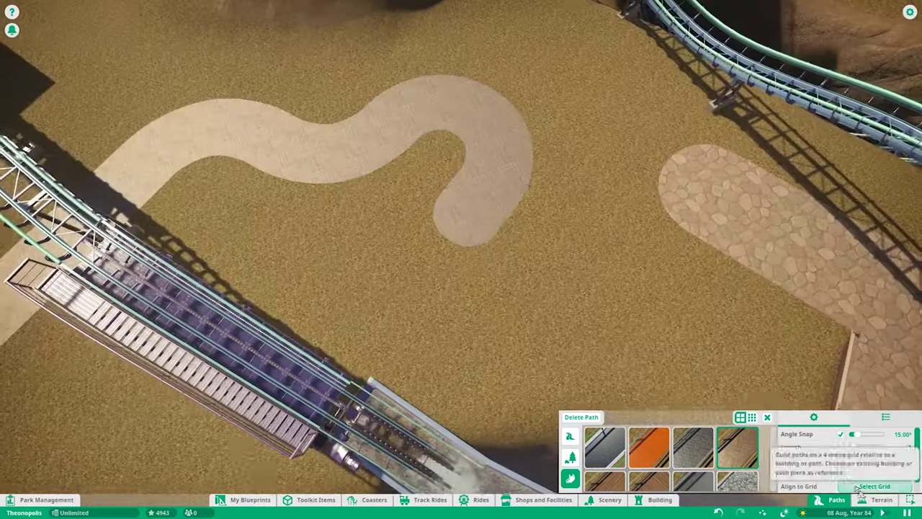
pyautogui.click(593, 317)
pyautogui.press('q')
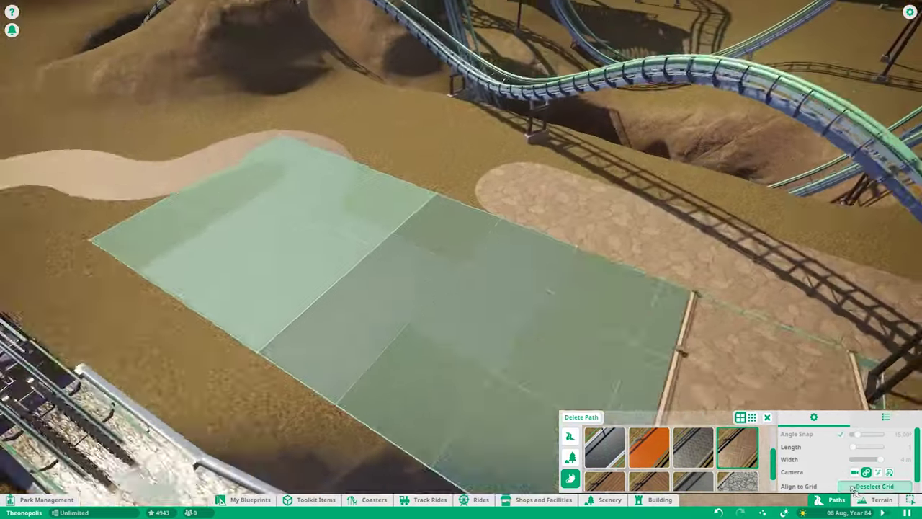
pyautogui.press('Escape')
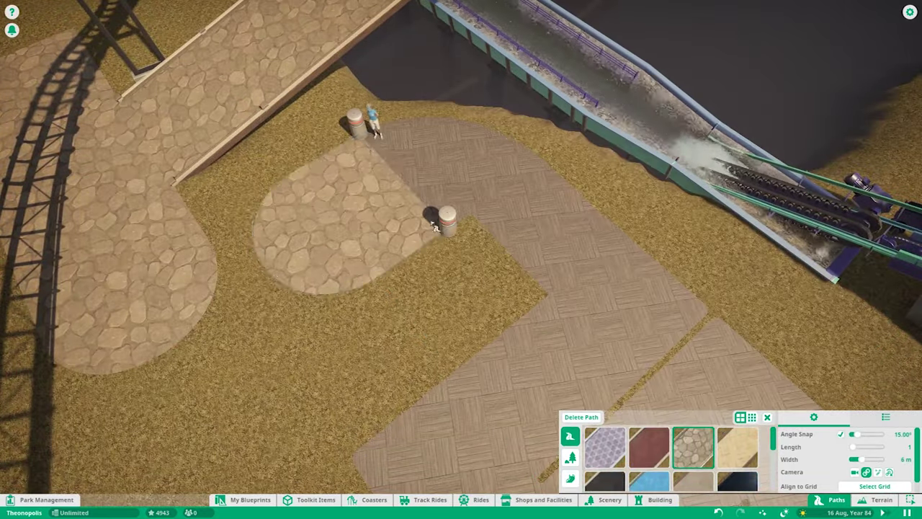
pyautogui.scroll(-10, 434, 227)
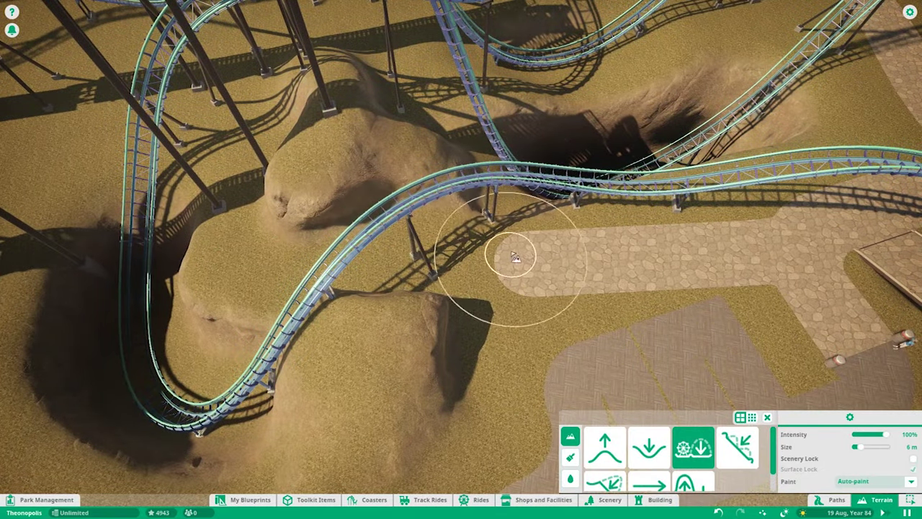
# Return to path building and extend the stone path with a curve bending back.
pyautogui.scroll(3, 514, 256)
pyautogui.click(835, 499)
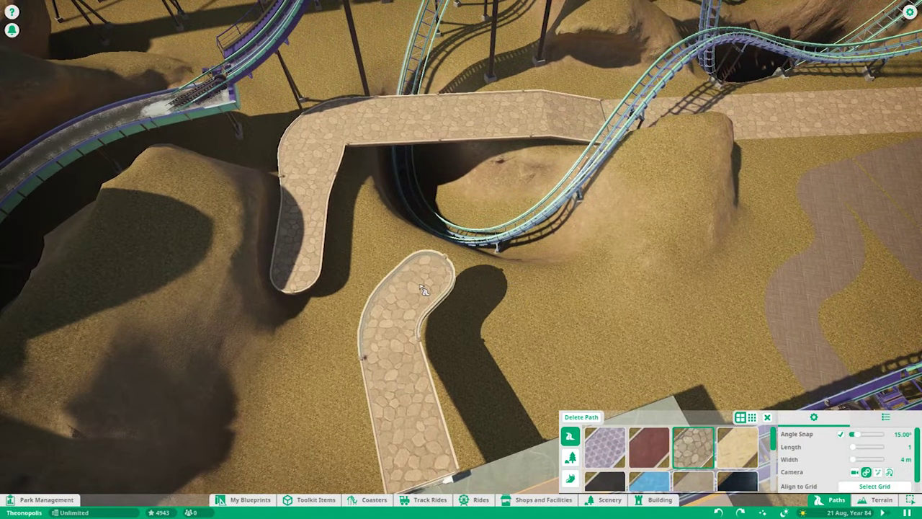
pyautogui.click(427, 324)
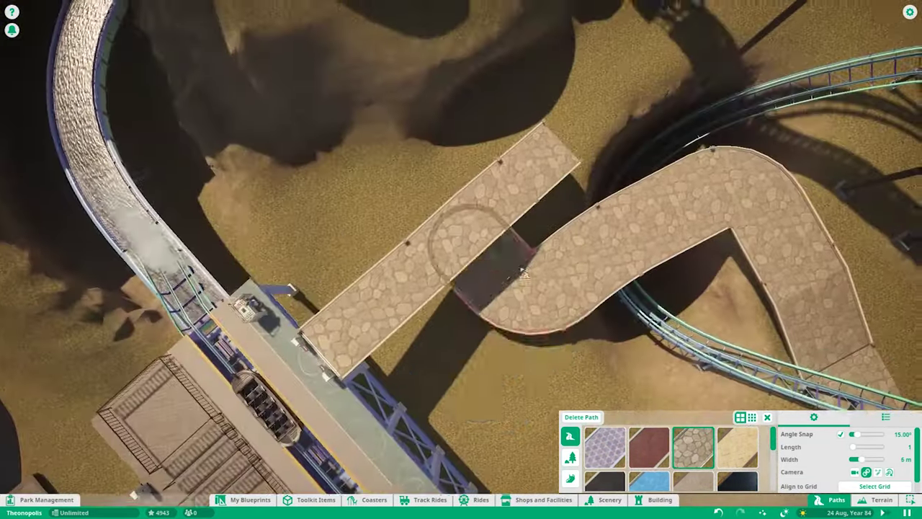
pyautogui.scroll(3, 489, 288)
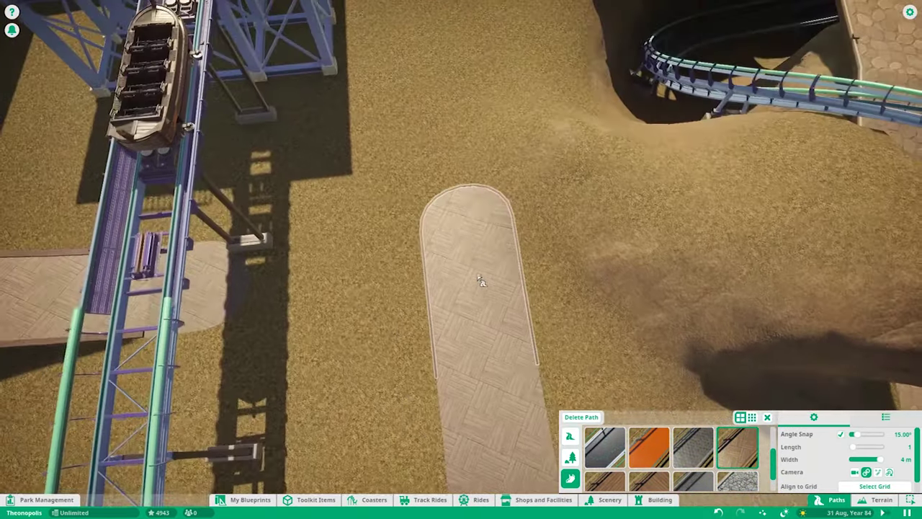
pyautogui.press('e')
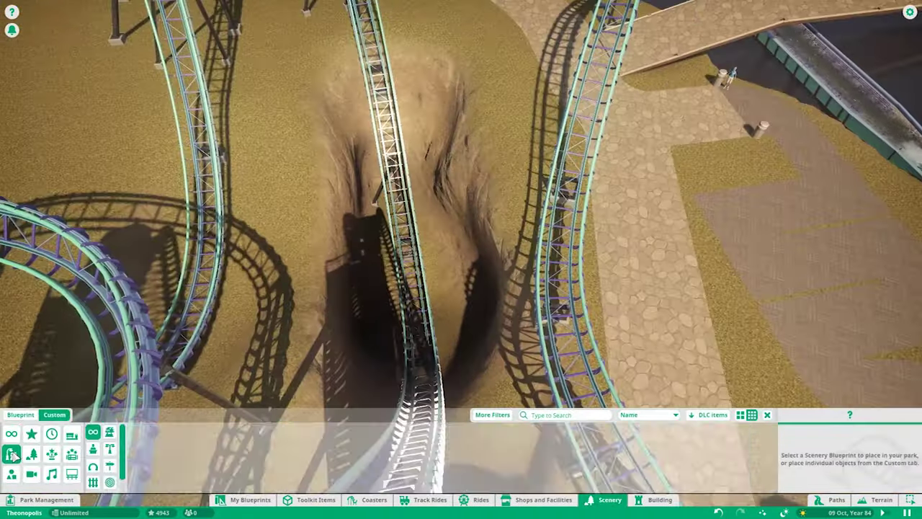
# Filter the scenery list to Magma Panels and pick one for the trench floor.
pyautogui.click(12, 455)
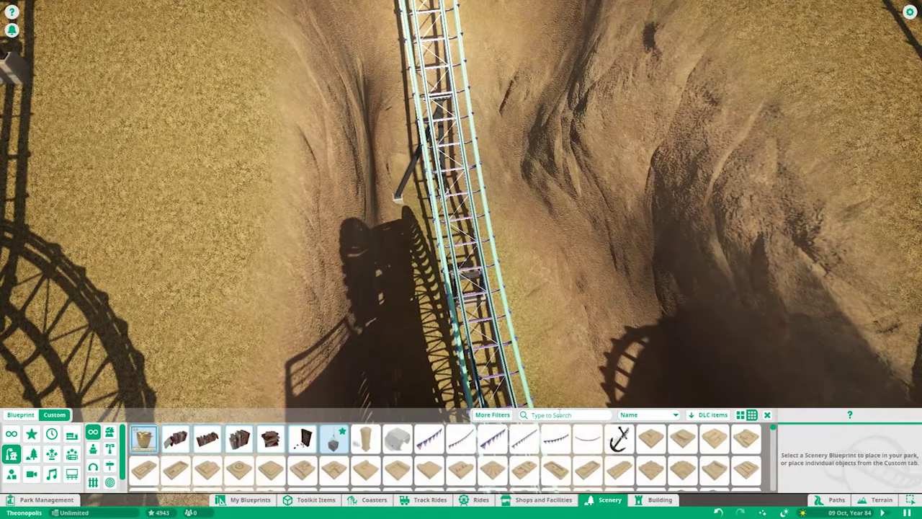
pyautogui.click(52, 453)
pyautogui.click(109, 431)
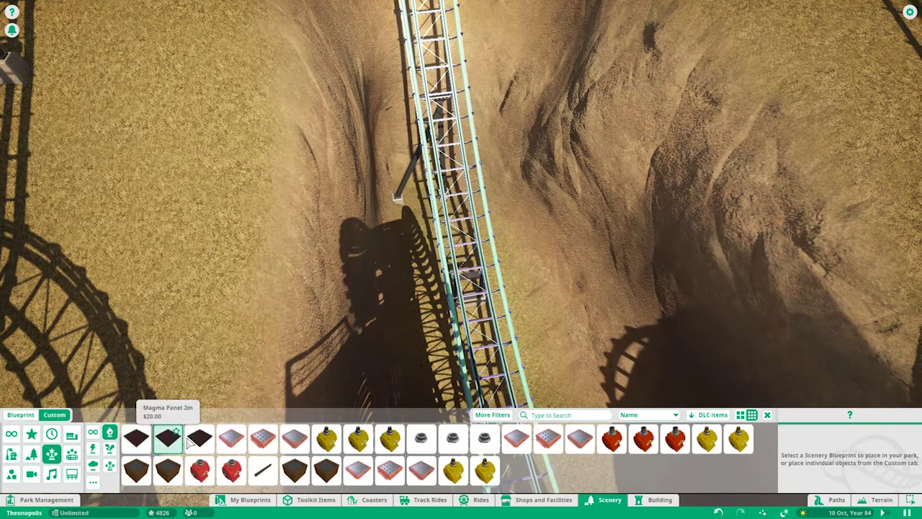
pyautogui.click(195, 439)
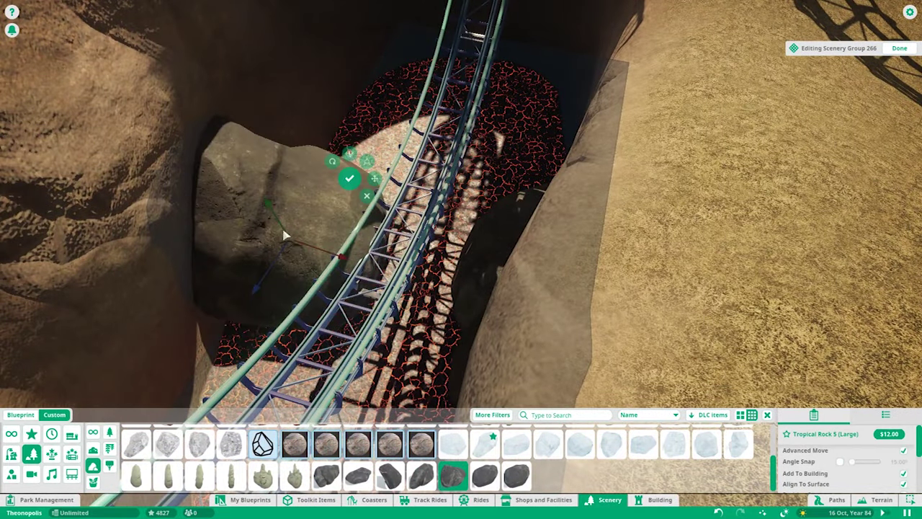
# Shift the large Tropical Rock boulders deeper into the ravine around the track.
pyautogui.moveTo(285, 234); pyautogui.dragTo(338, 285)
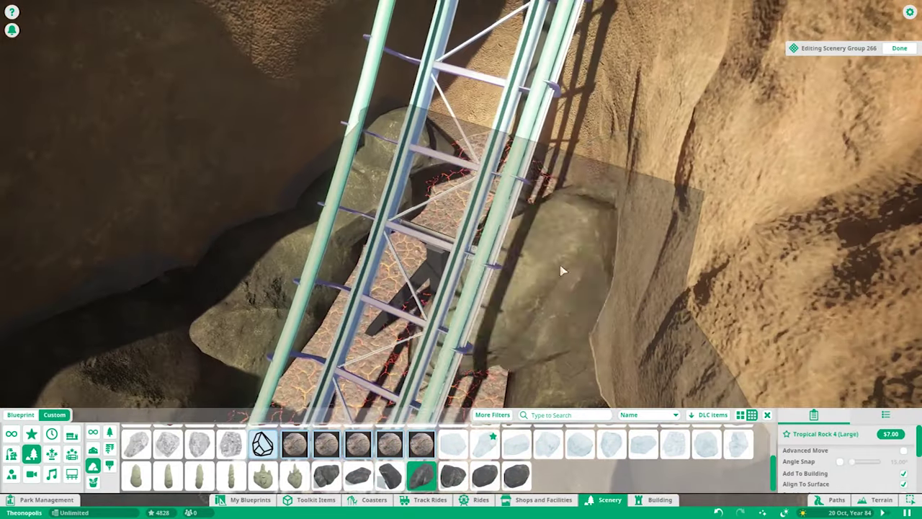
pyautogui.click(564, 265)
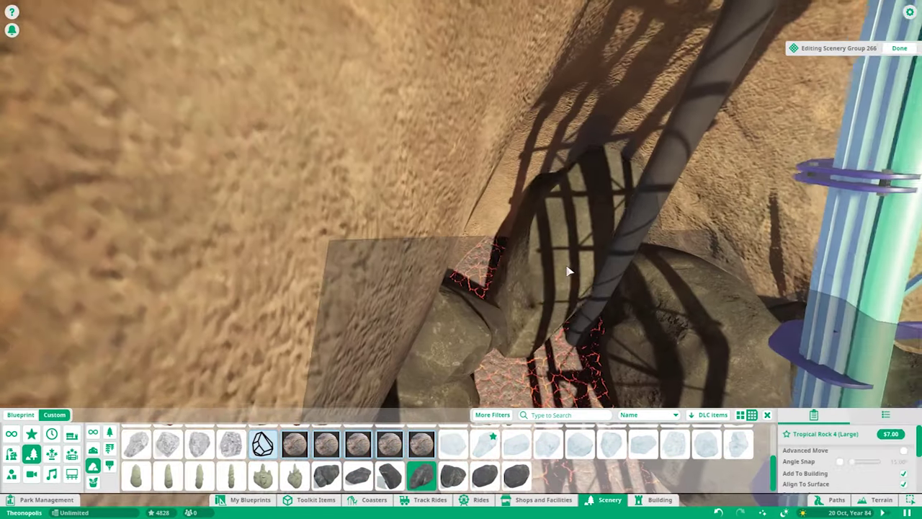
pyautogui.click(582, 159)
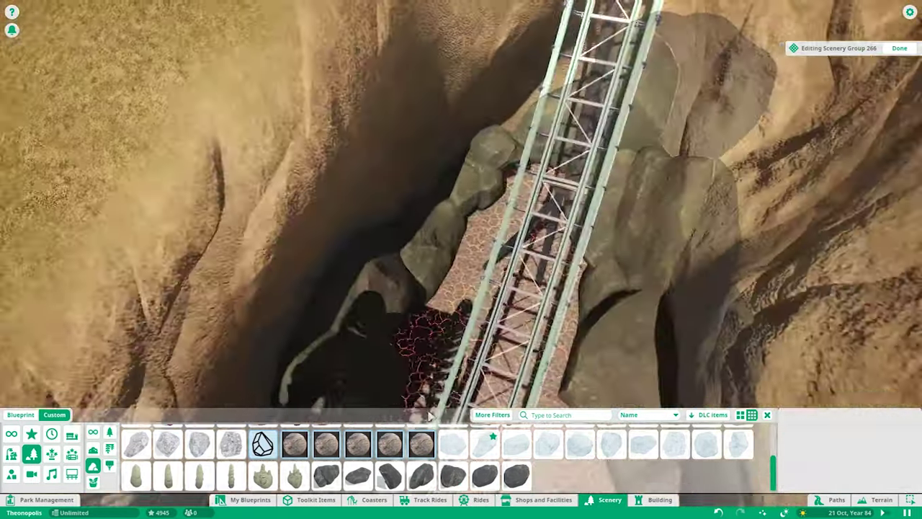
pyautogui.click(518, 158)
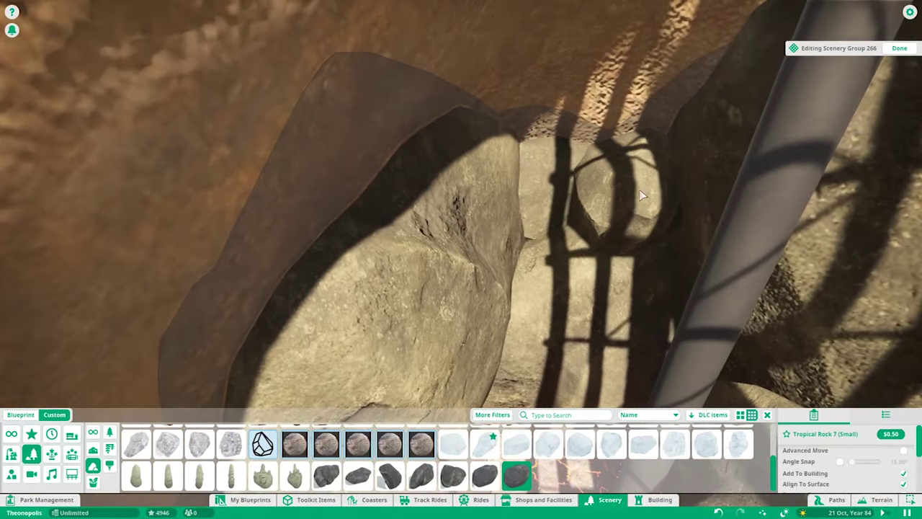
# Choose Grasslands Rock 4 (Large) from the rock palette to edge the trench.
pyautogui.click(262, 443)
pyautogui.scroll(2, 238, 446)
pyautogui.click(487, 472)
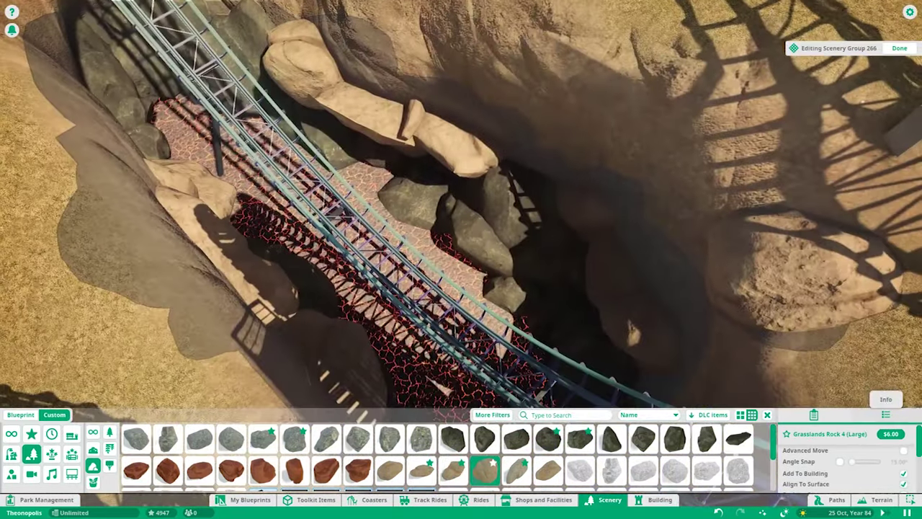
# Place Grasslands Rock 5 (Large) boulders and reposition a rock onto the ravine edge beside the track.
pyautogui.click(516, 471)
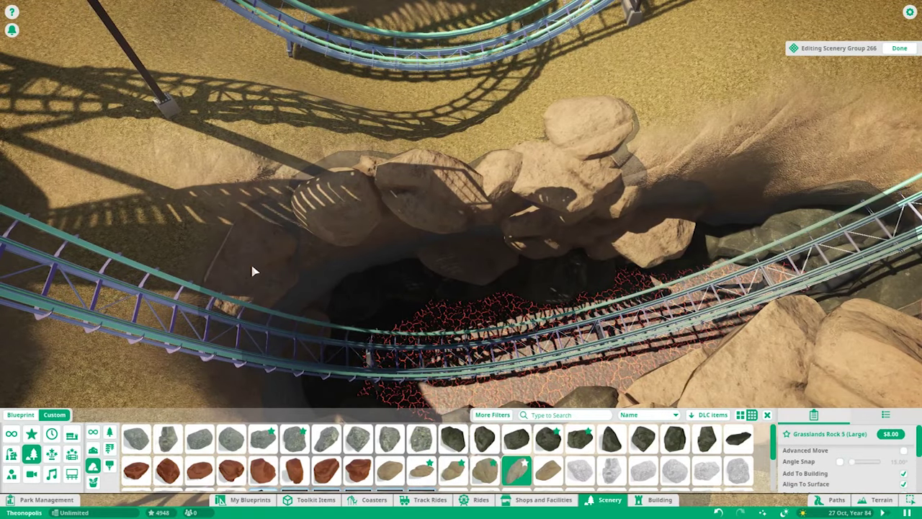
pyautogui.click(252, 271)
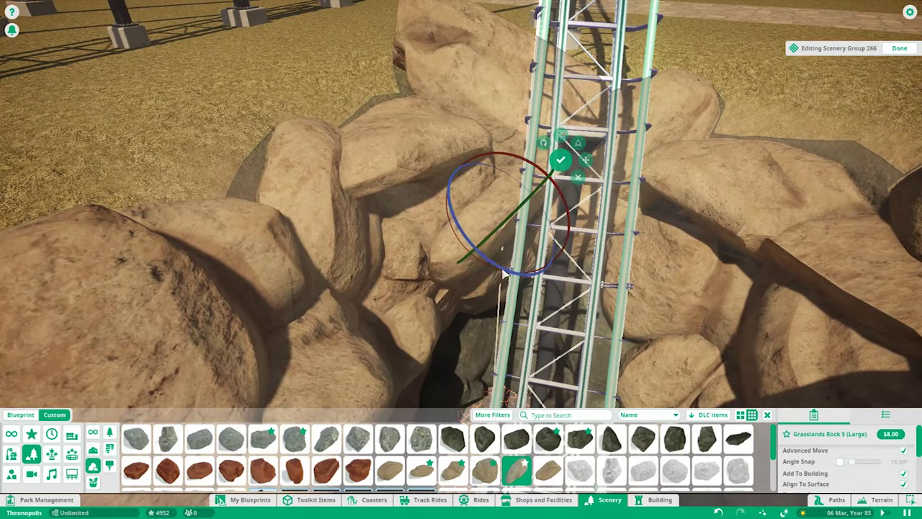
pyautogui.scroll(10, 504, 274)
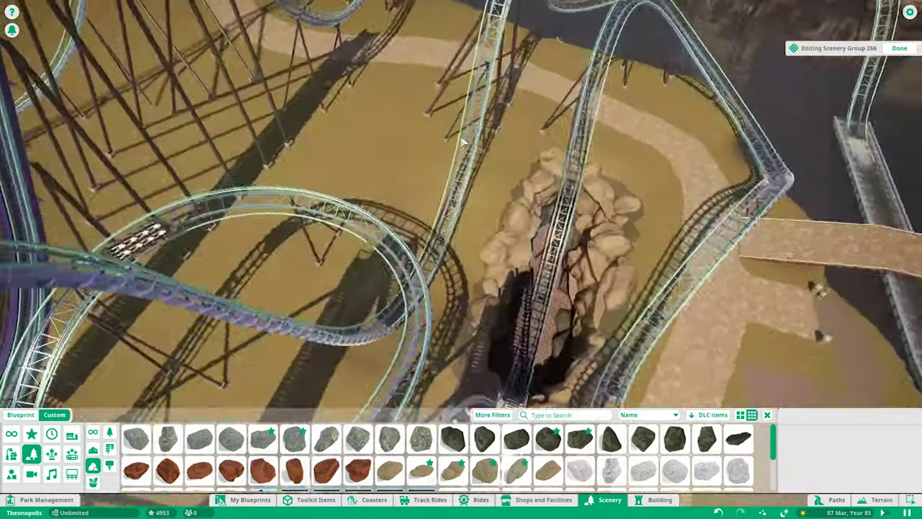
pyautogui.scroll(8, 629, 337)
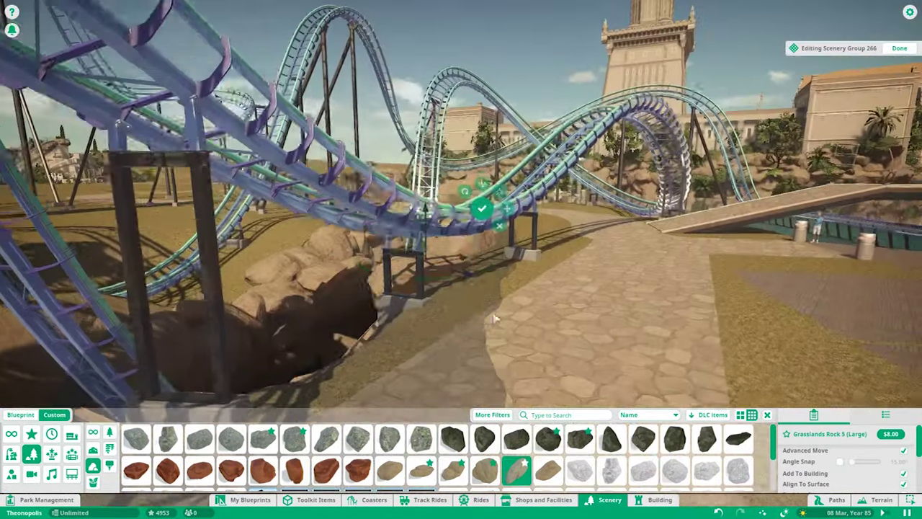
pyautogui.click(367, 296)
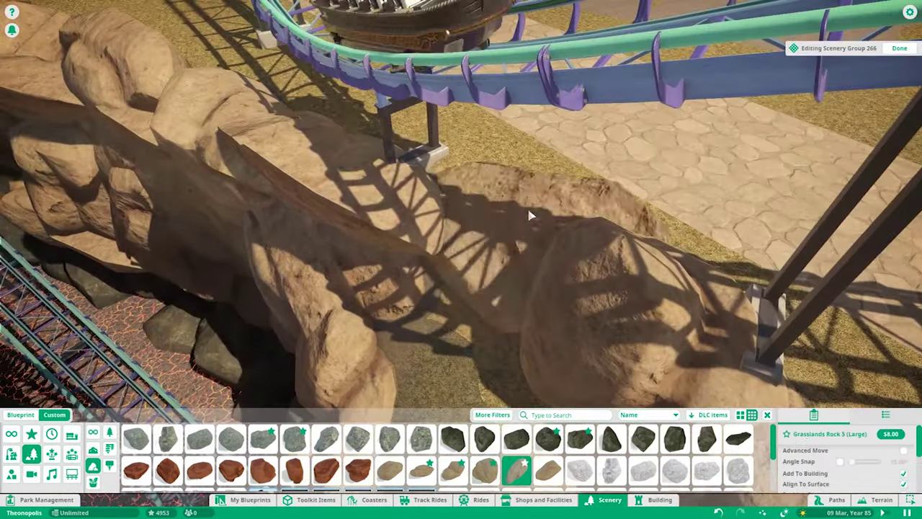
pyautogui.click(488, 241)
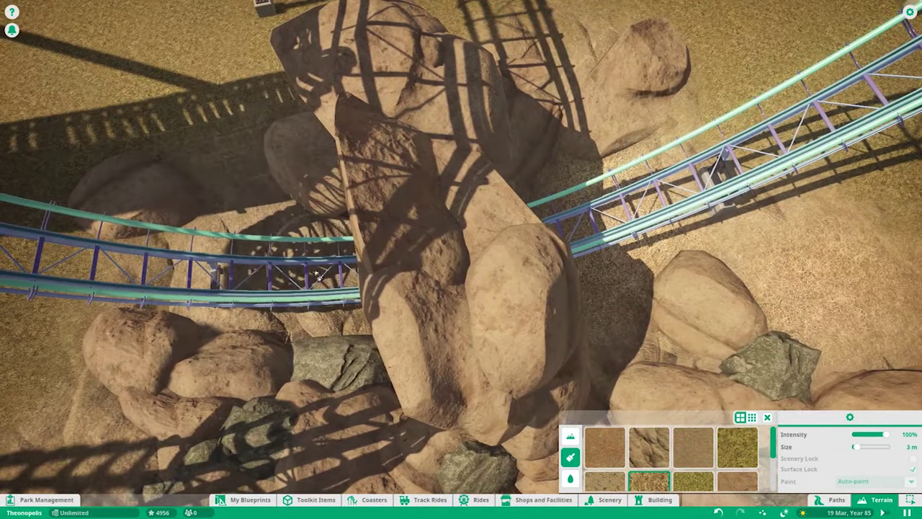
# Paint terrain around the rocks with a larger brush, then reopen Scenery Group 266 for editing.
pyautogui.scroll(-1, 605, 464)
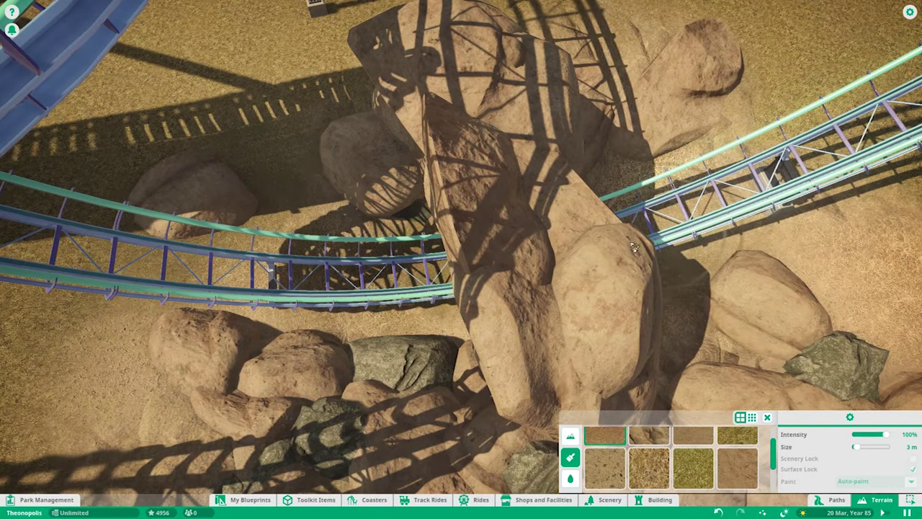
pyautogui.scroll(-5, 587, 266)
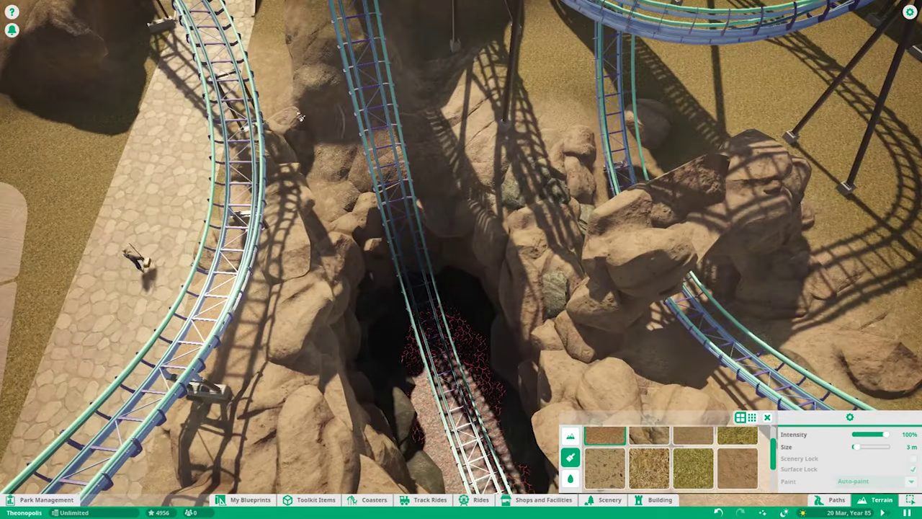
pyautogui.click(860, 447)
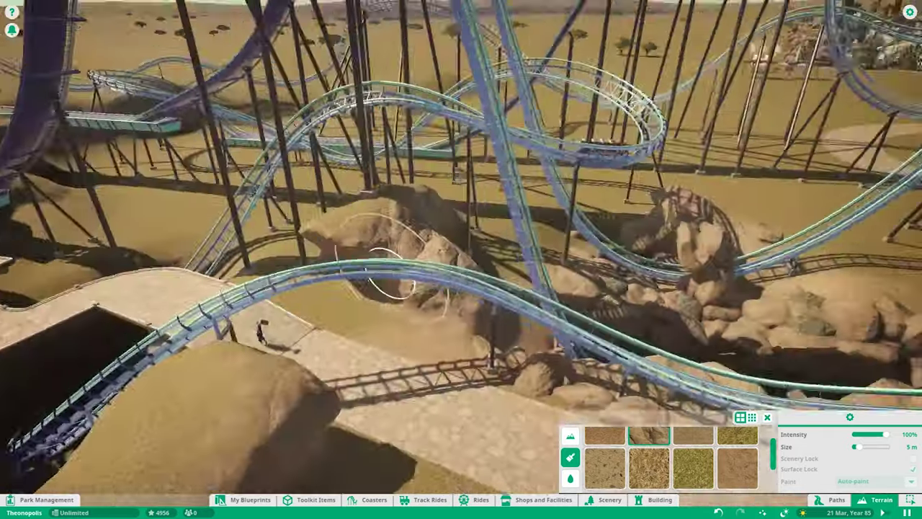
pyautogui.click(570, 436)
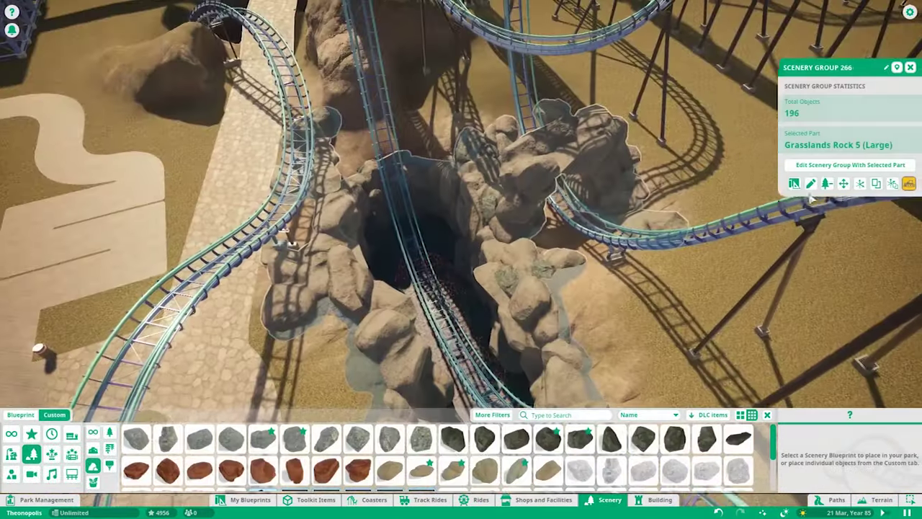
pyautogui.click(849, 164)
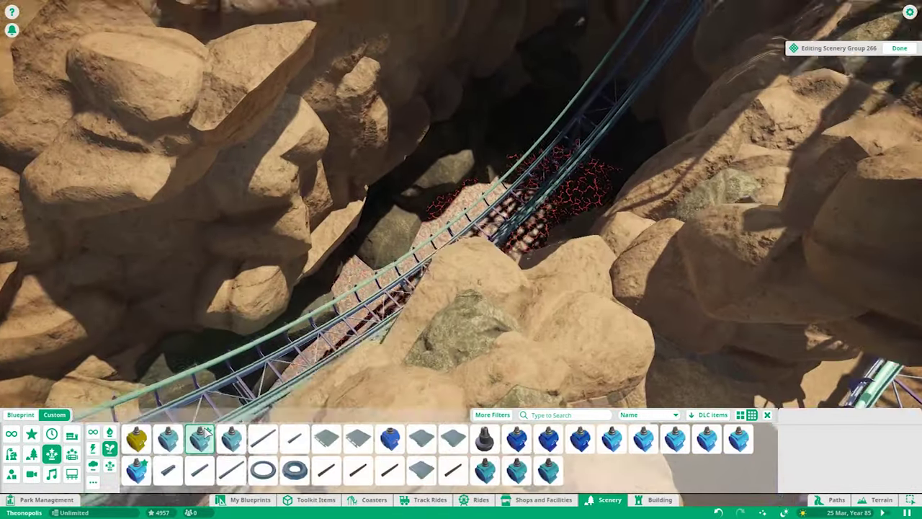
# Place a Waterfall Pouring Large on the left rocks and Lava Steam Huge beside the track.
pyautogui.click(358, 469)
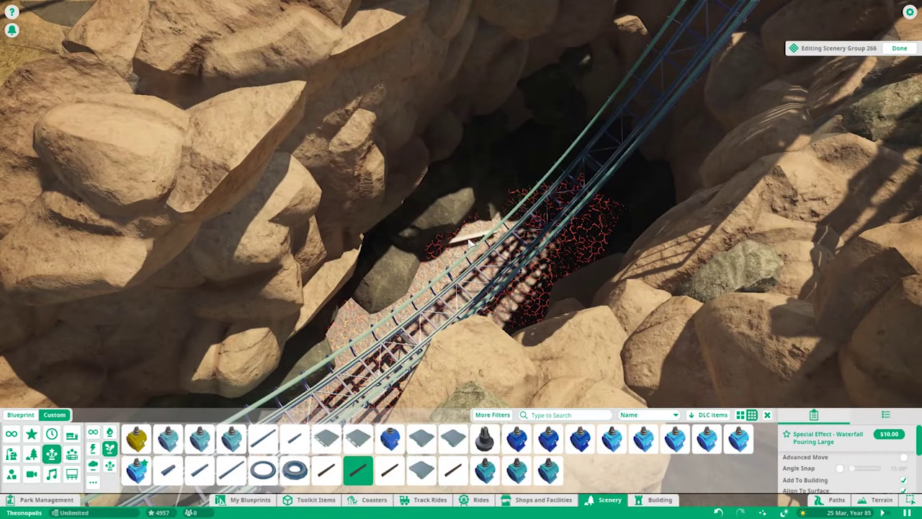
pyautogui.moveTo(515, 94); pyautogui.dragTo(264, 169)
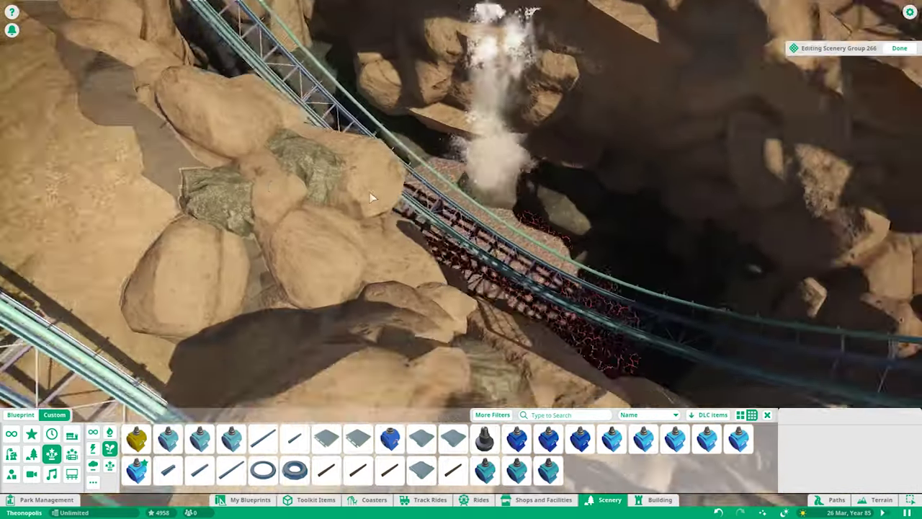
pyautogui.click(326, 437)
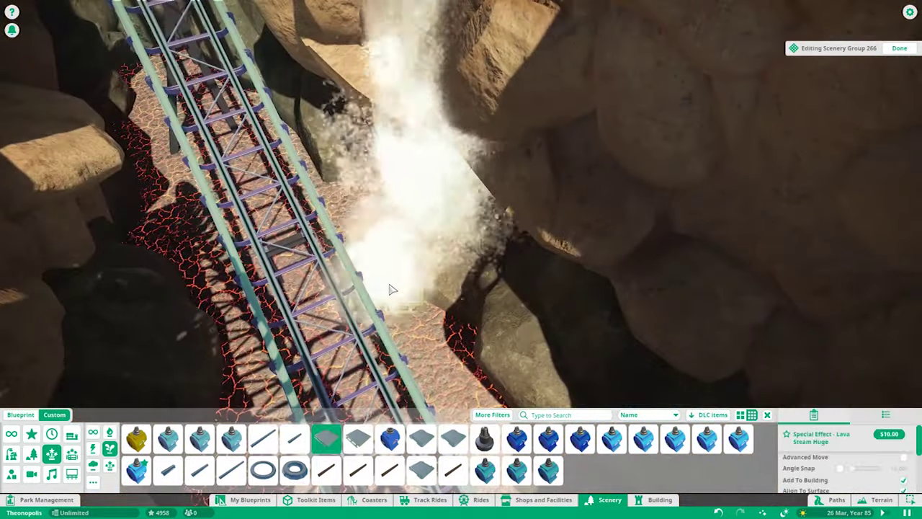
pyautogui.click(425, 293)
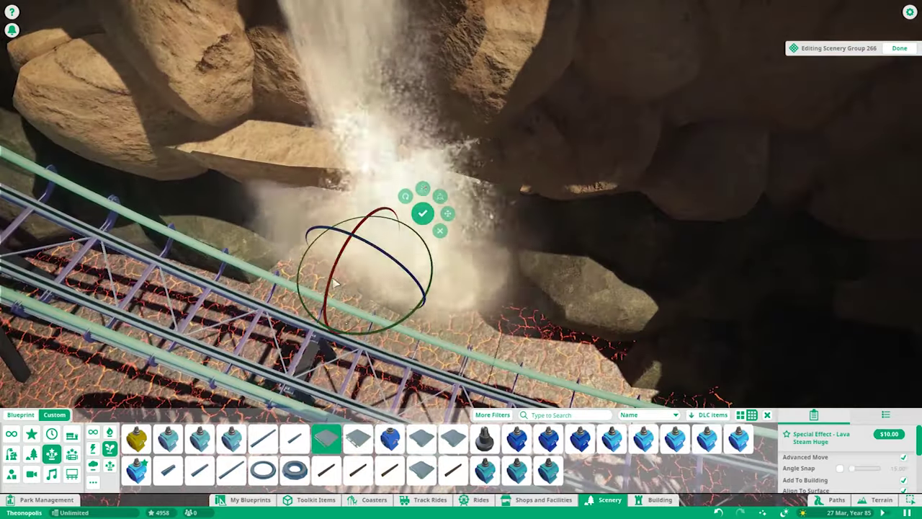
pyautogui.press('Escape')
pyautogui.press('e')
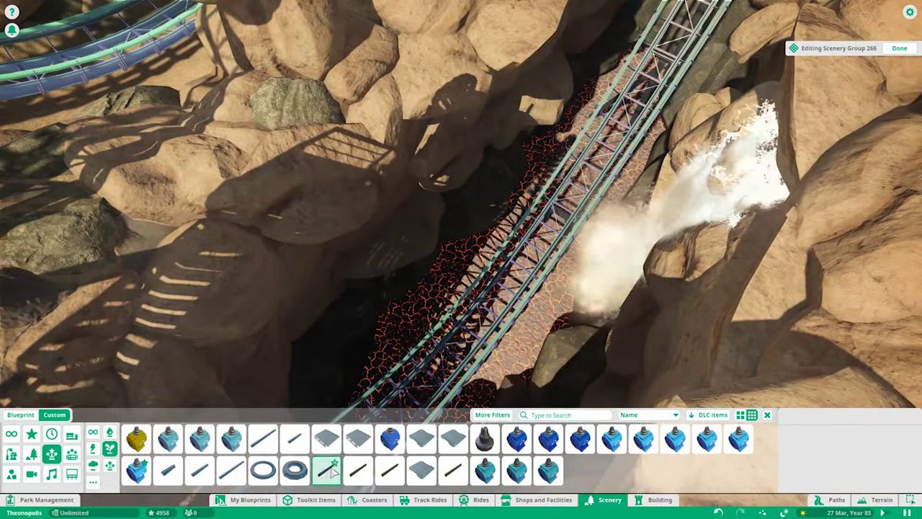
pyautogui.press('e')
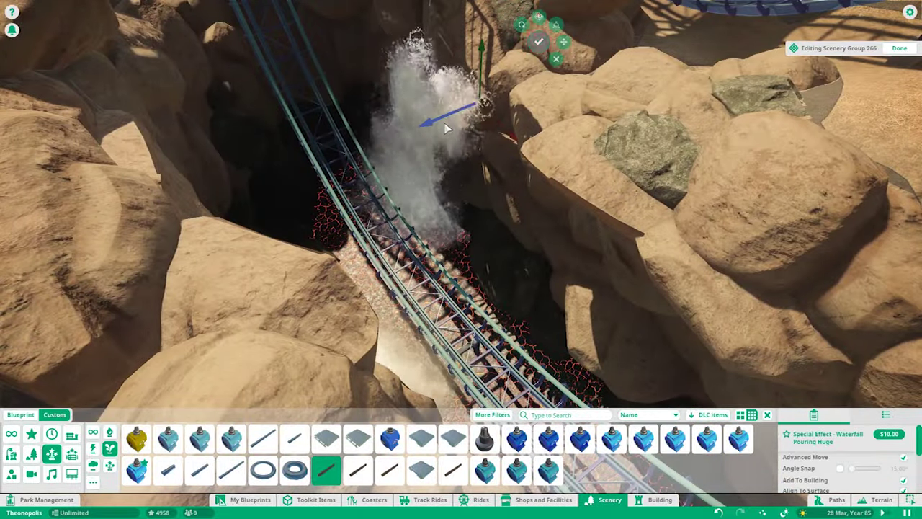
pyautogui.click(472, 364)
pyautogui.press('e')
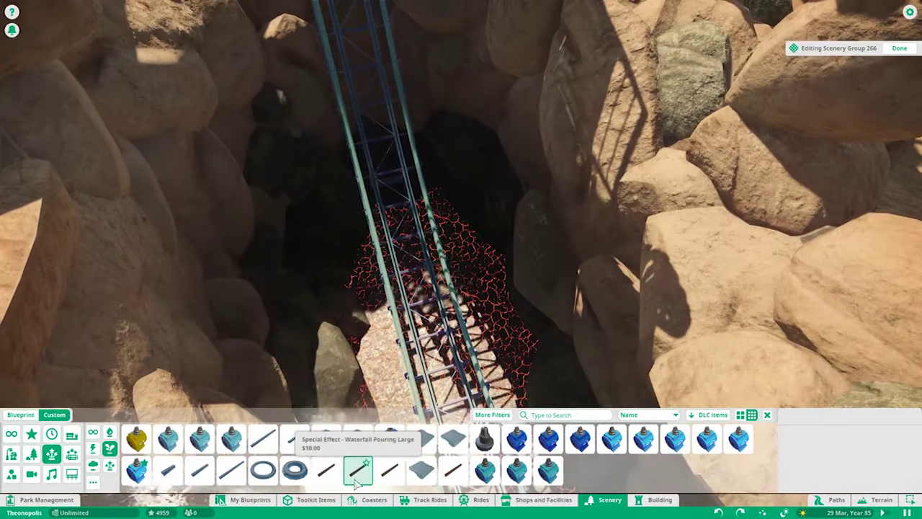
# Add a second Waterfall Pouring Large beside the rocks plus a Waterfall Splash Large over the canyon.
pyautogui.click(358, 470)
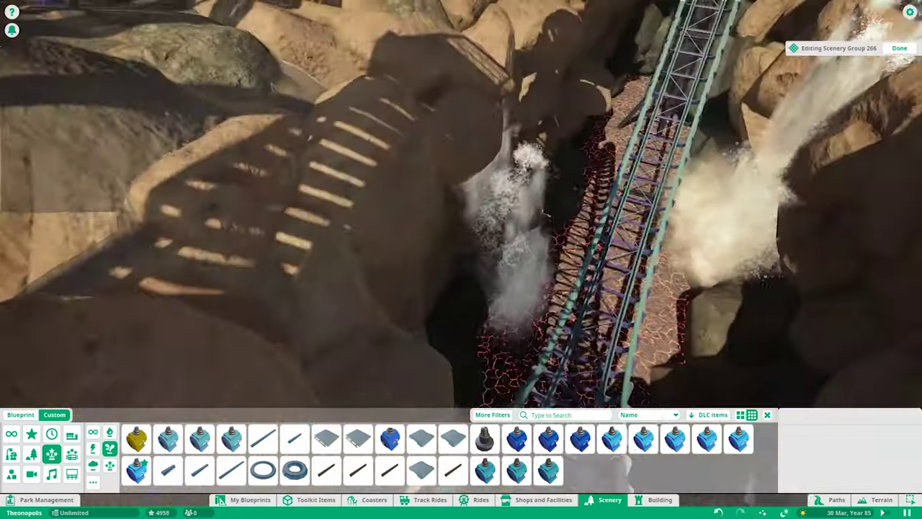
pyautogui.click(423, 300)
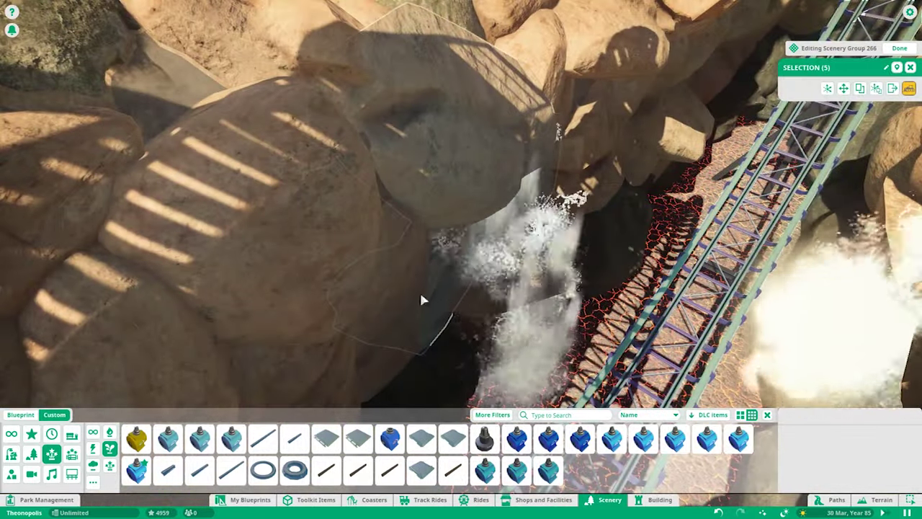
pyautogui.press('Escape')
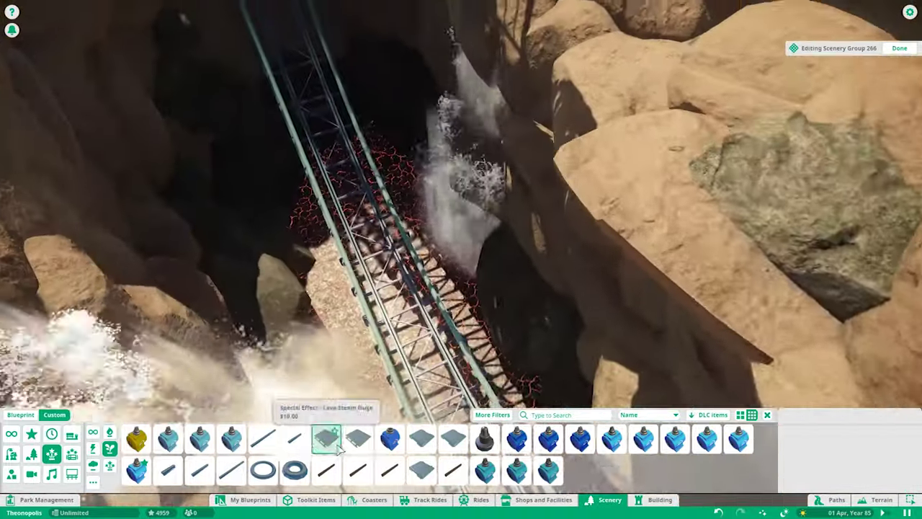
pyautogui.click(337, 445)
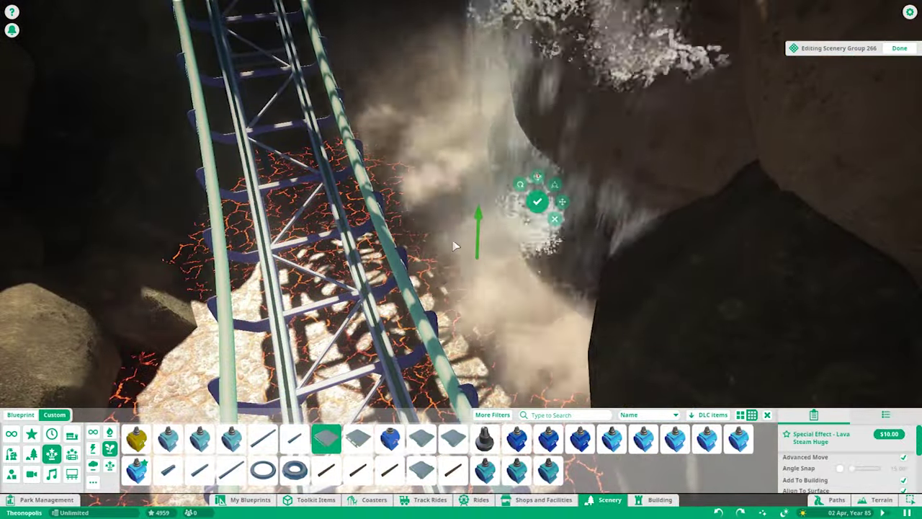
pyautogui.press('Escape')
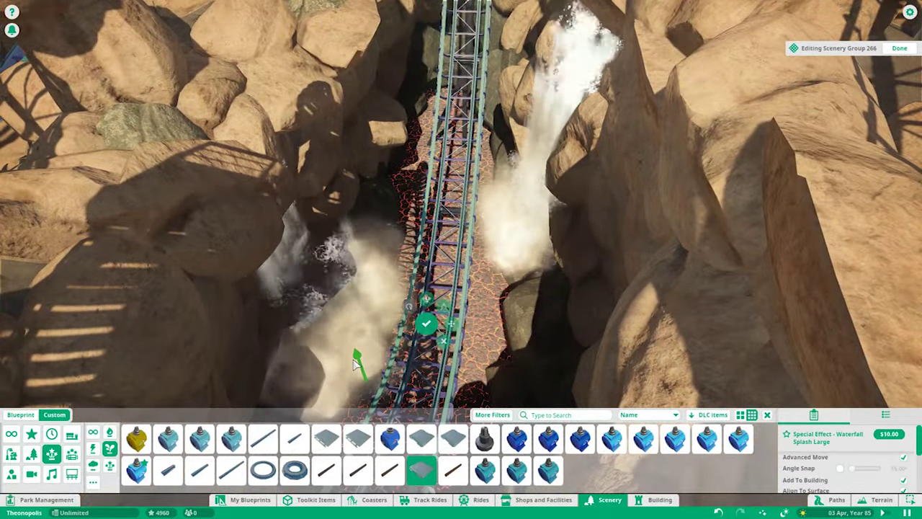
pyautogui.press('Escape')
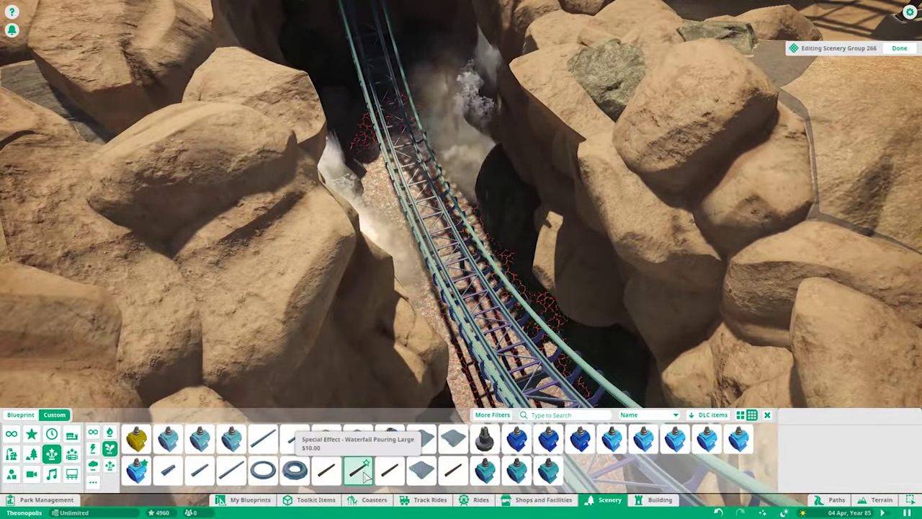
pyautogui.click(358, 469)
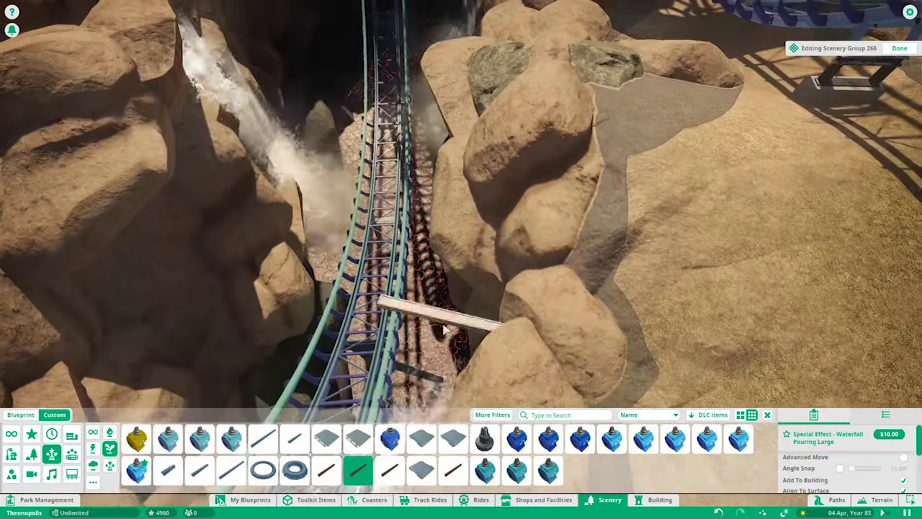
pyautogui.click(435, 331)
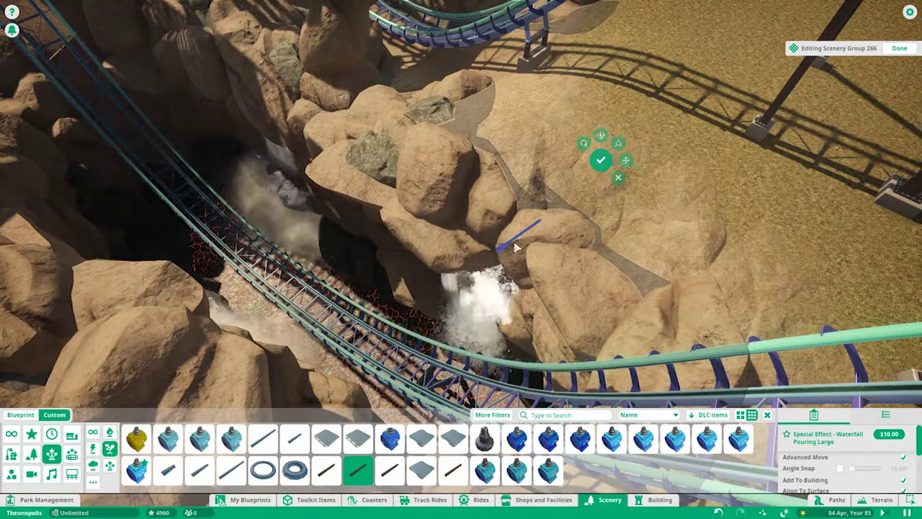
pyautogui.press('e')
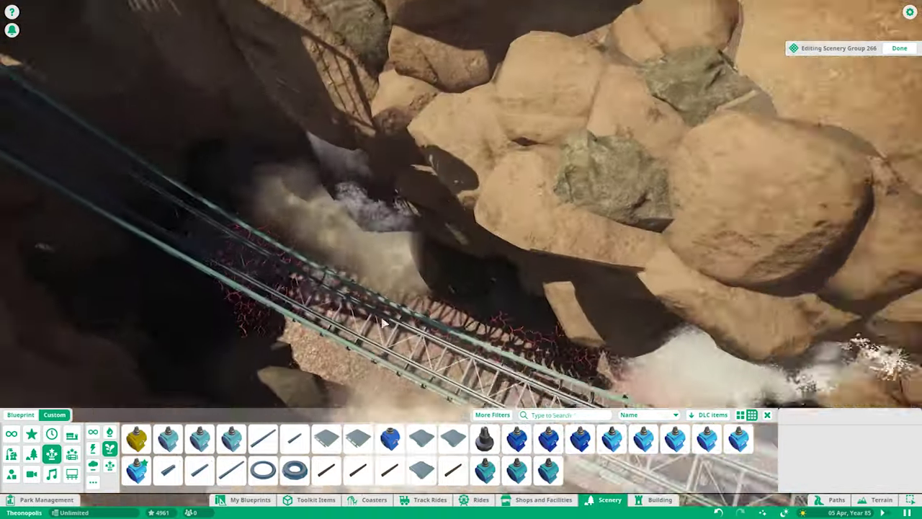
pyautogui.click(545, 277)
pyautogui.scroll(-3, 436, 339)
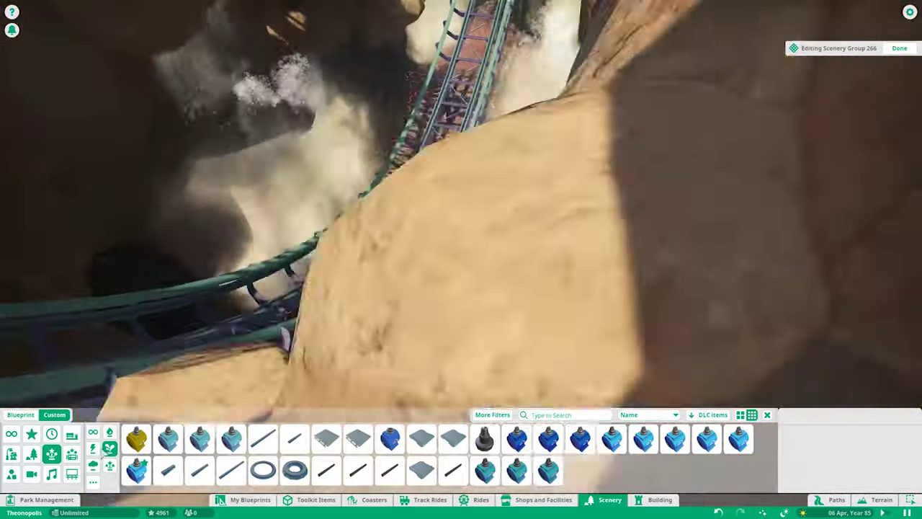
# Try the Explosion and Lava Splash Huge effects, then place Lava Plume Large along the track floor.
pyautogui.click(109, 432)
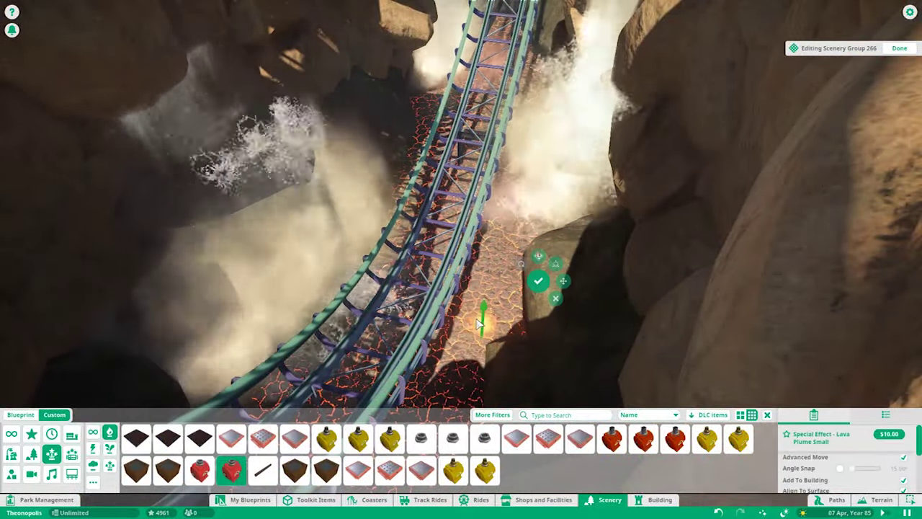
pyautogui.click(326, 437)
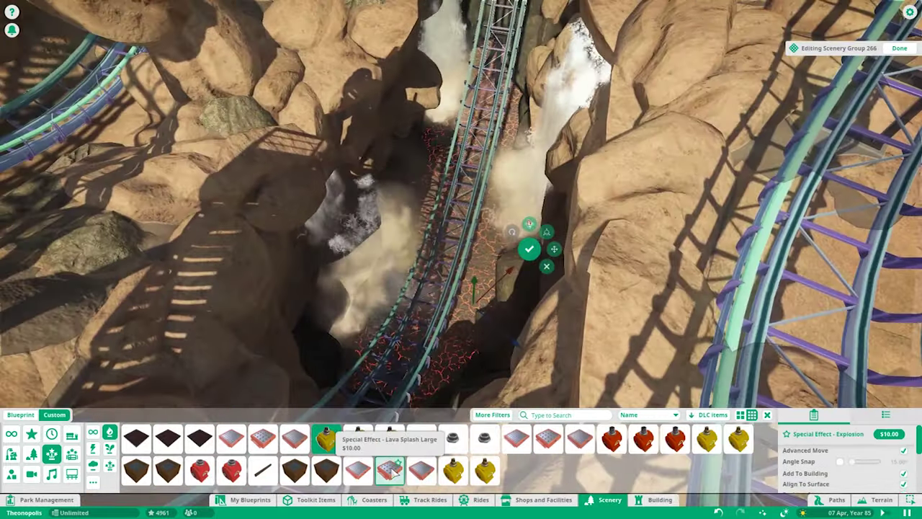
pyautogui.click(358, 469)
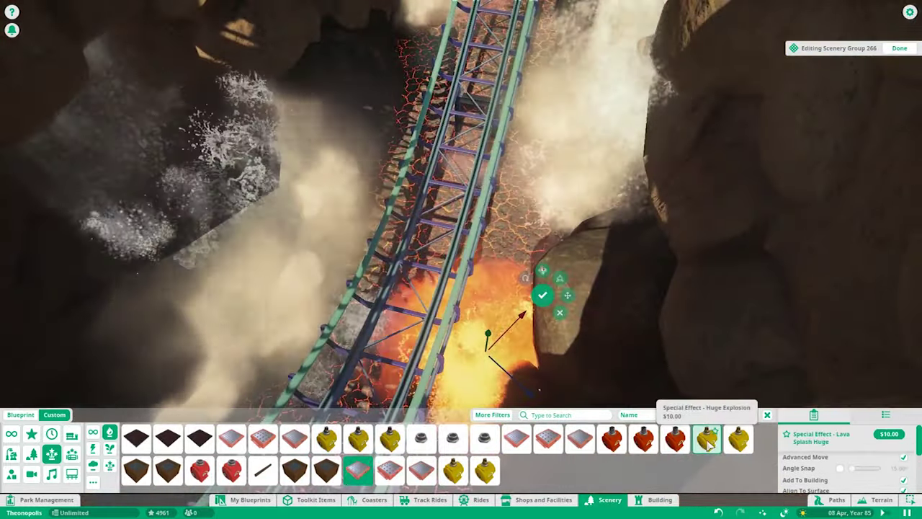
pyautogui.scroll(5, 472, 237)
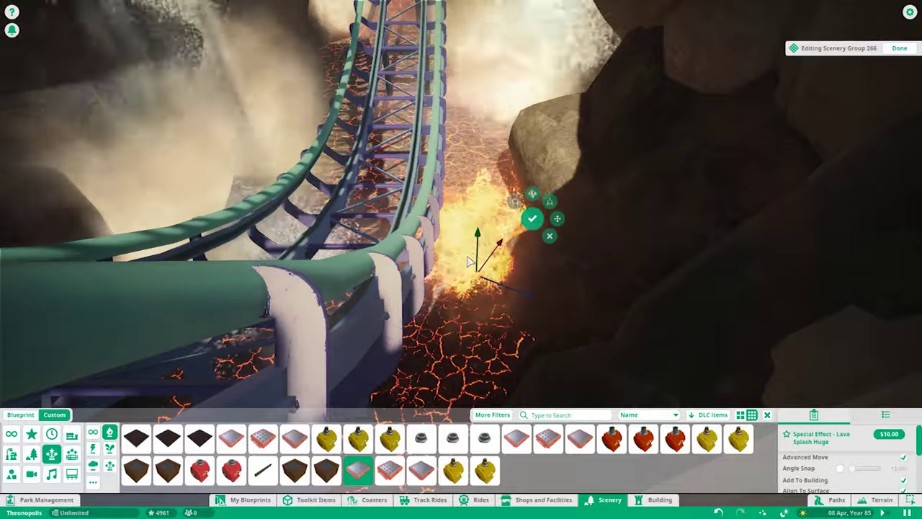
pyautogui.scroll(-5, 472, 263)
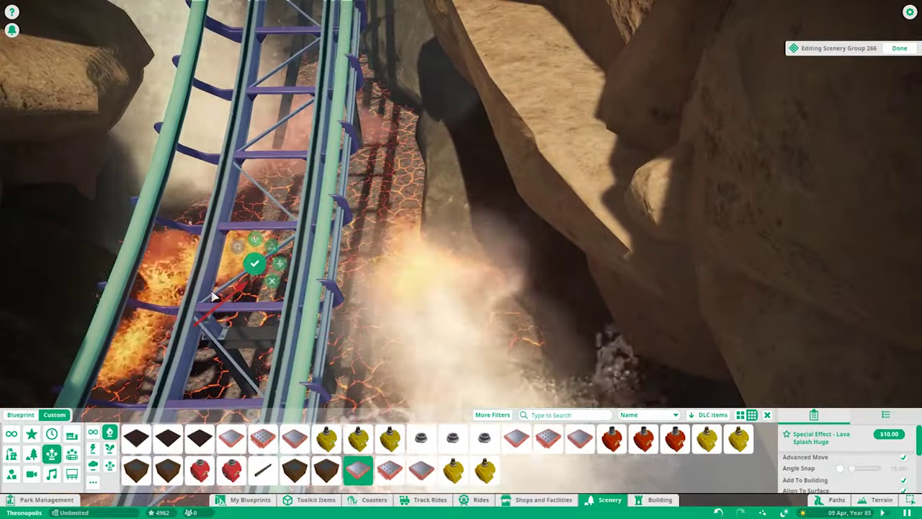
pyautogui.scroll(-5, 212, 295)
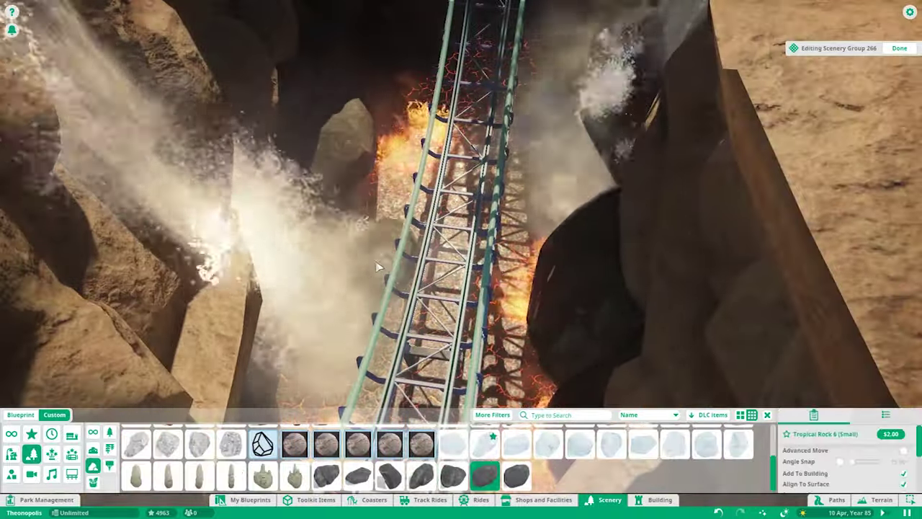
pyautogui.click(425, 476)
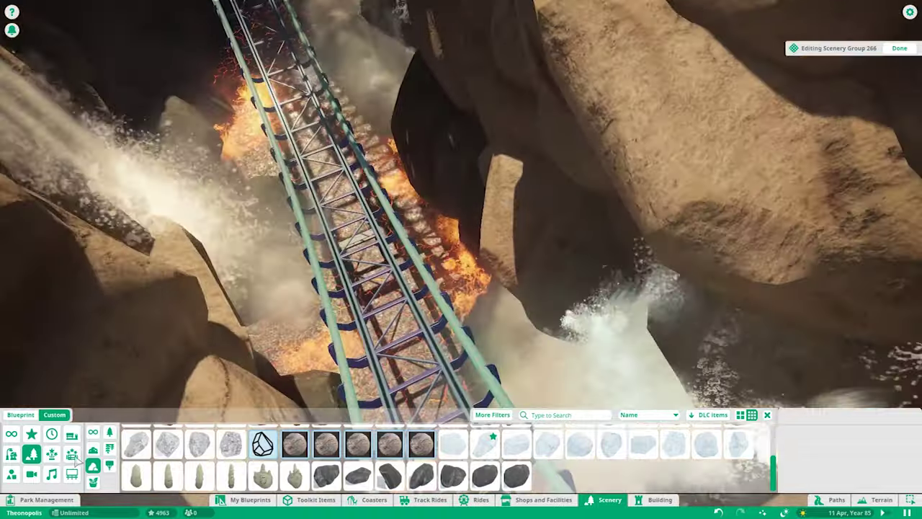
pyautogui.click(200, 470)
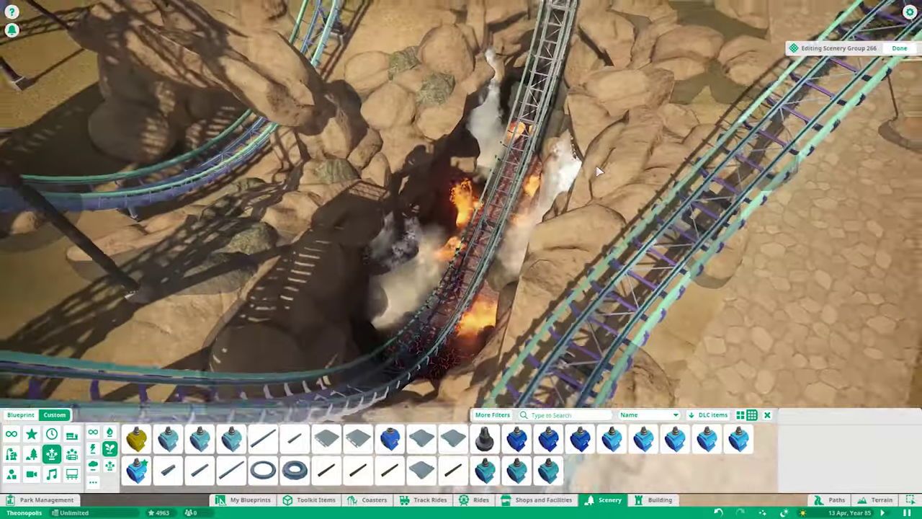
# Place two Temple Block 2m 1m 1m pieces and raise one across the walls as a lintel.
pyautogui.click(659, 499)
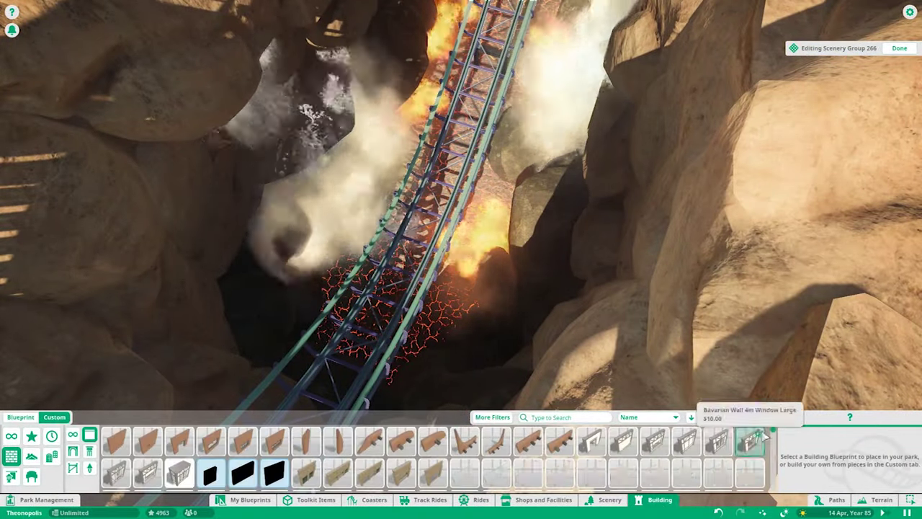
pyautogui.scroll(-3, 720, 454)
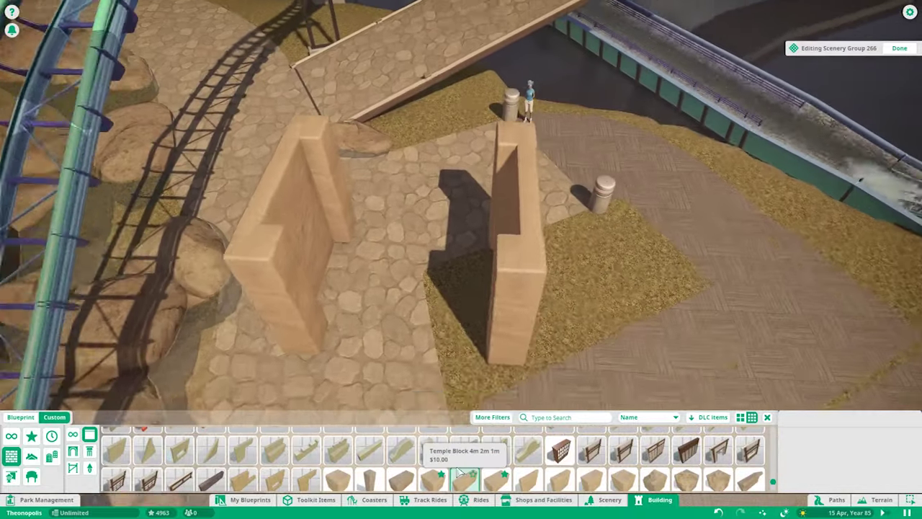
pyautogui.click(402, 479)
pyautogui.click(514, 317)
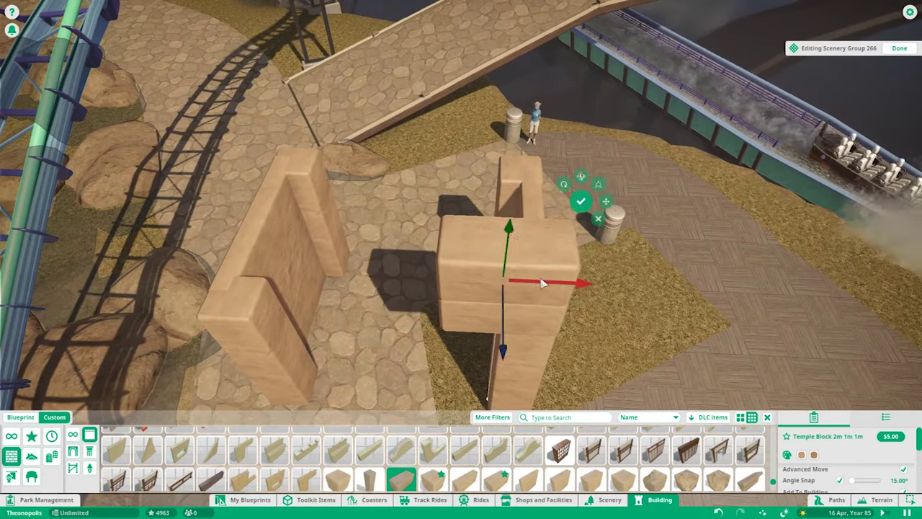
pyautogui.moveTo(544, 284); pyautogui.dragTo(502, 271)
pyautogui.moveTo(488, 321); pyautogui.dragTo(461, 136)
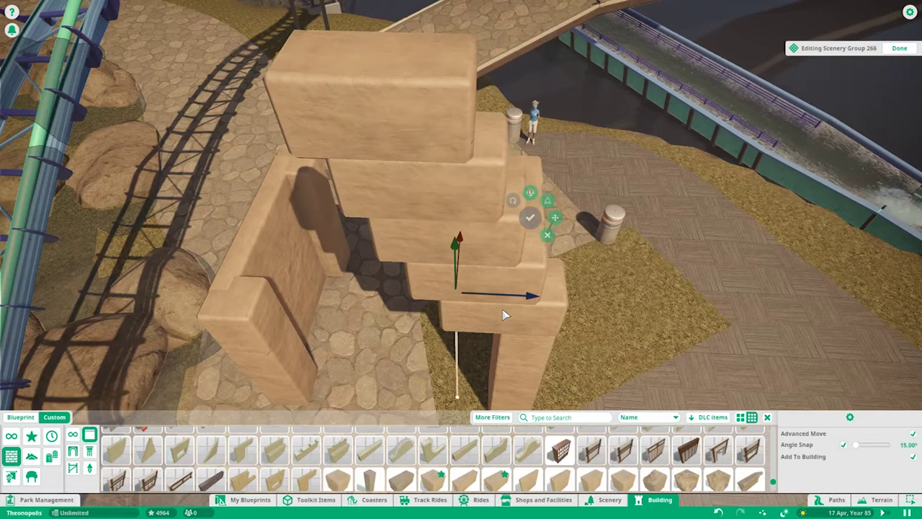
pyautogui.press('e')
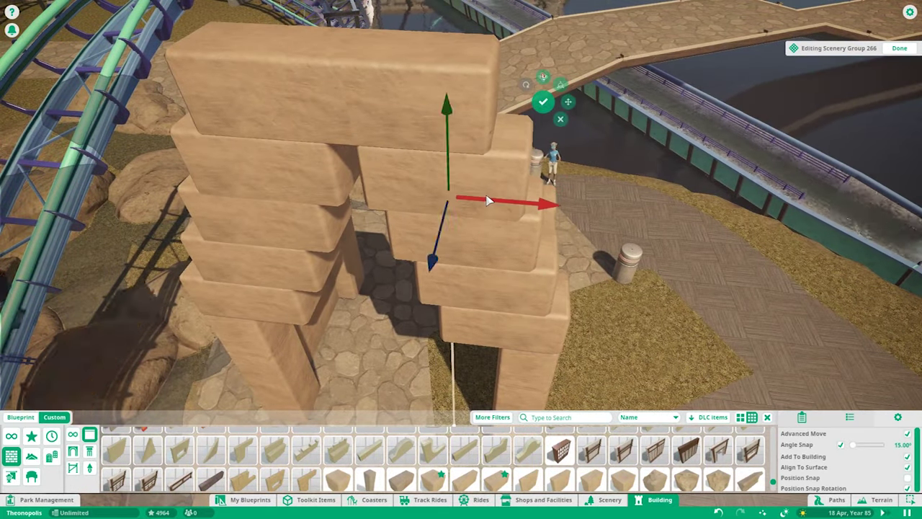
pyautogui.press('e')
pyautogui.scroll(-3, 477, 330)
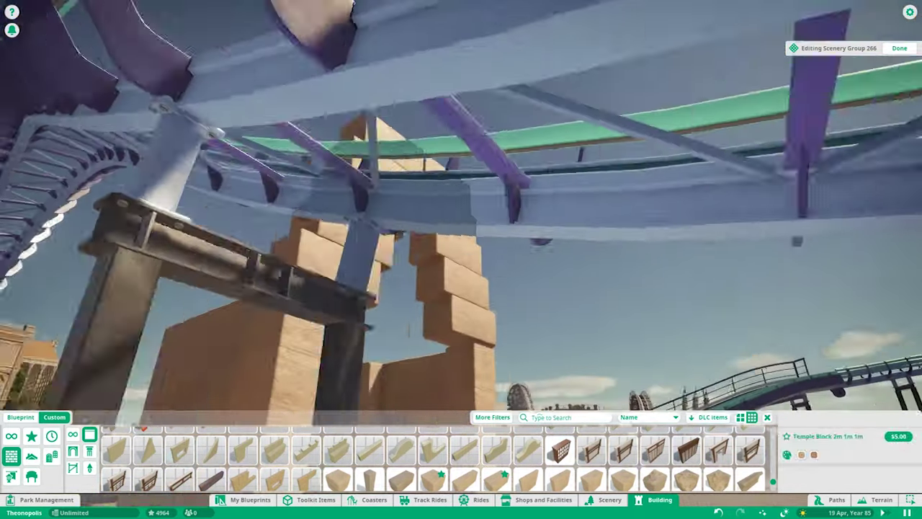
# Reposition the temple blocks into a stepped stack and select all pieces of the arch.
pyautogui.click(379, 291)
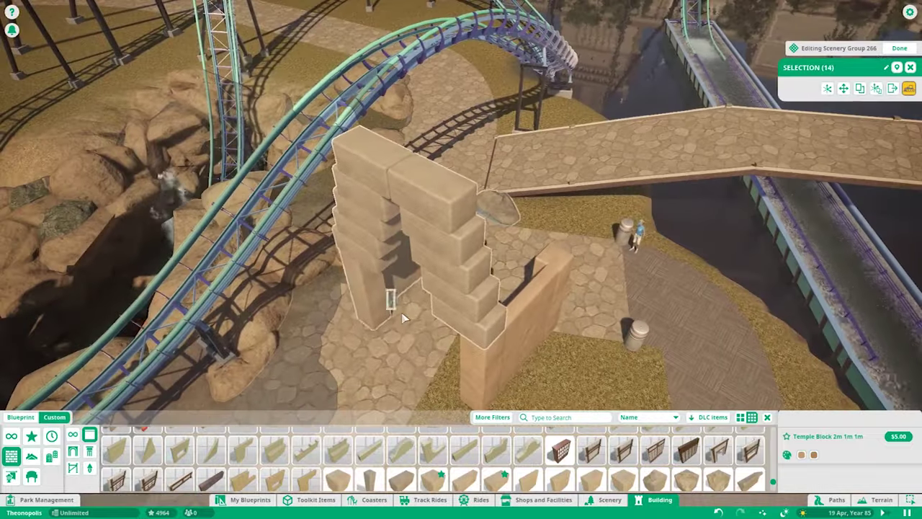
pyautogui.keyDown('ctrl'); pyautogui.click(403, 318); pyautogui.keyUp('ctrl')
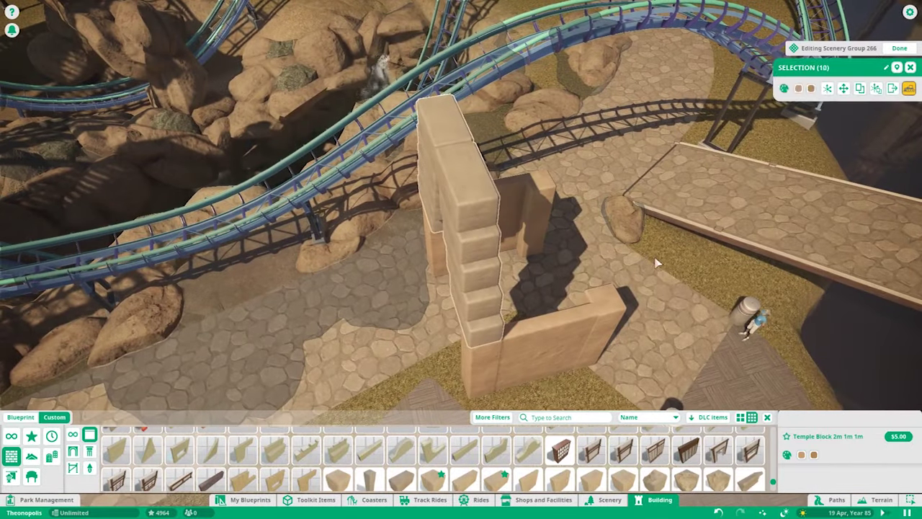
pyautogui.click(444, 268)
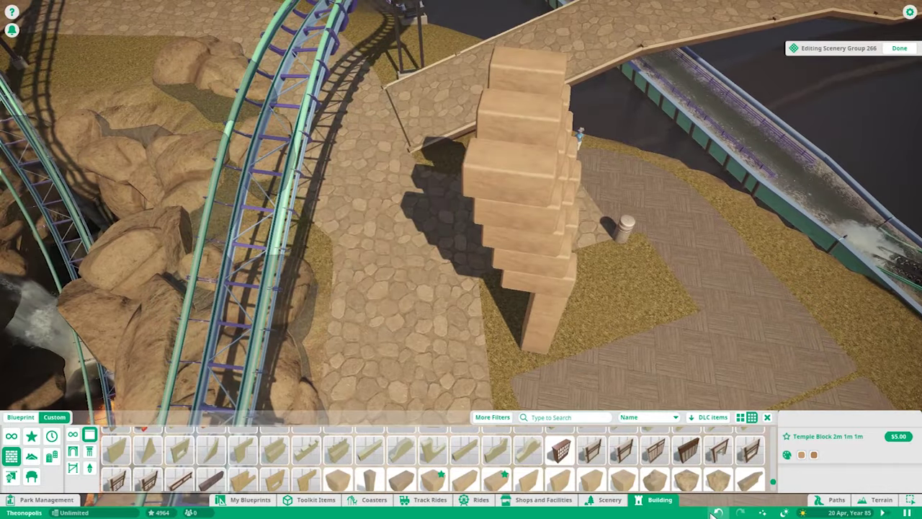
pyautogui.click(713, 512)
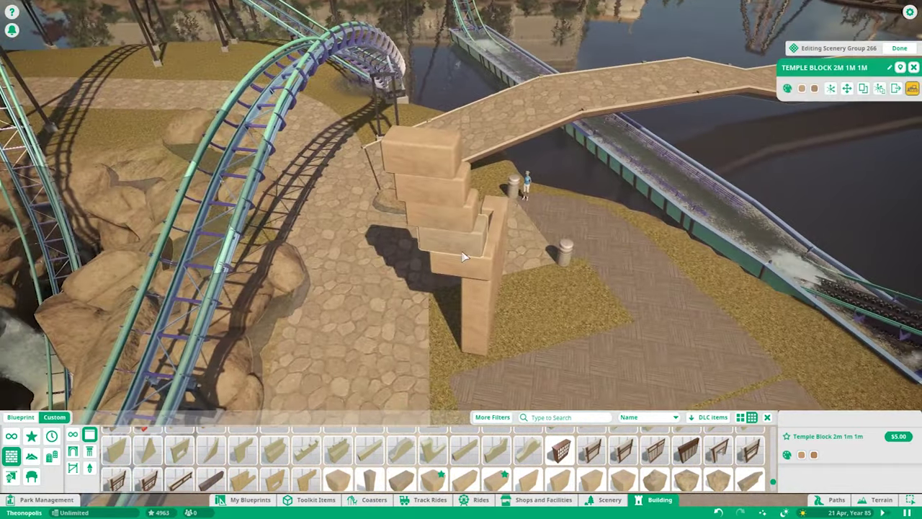
pyautogui.click(453, 245)
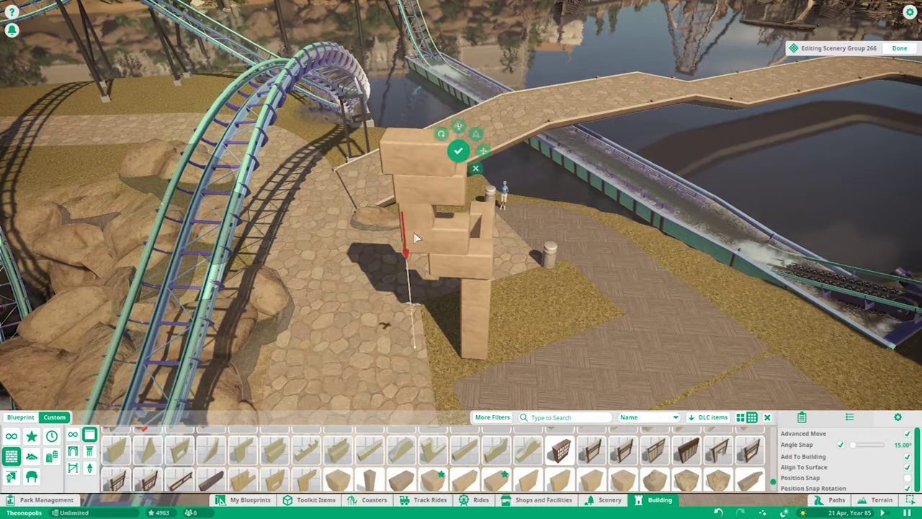
pyautogui.click(445, 161)
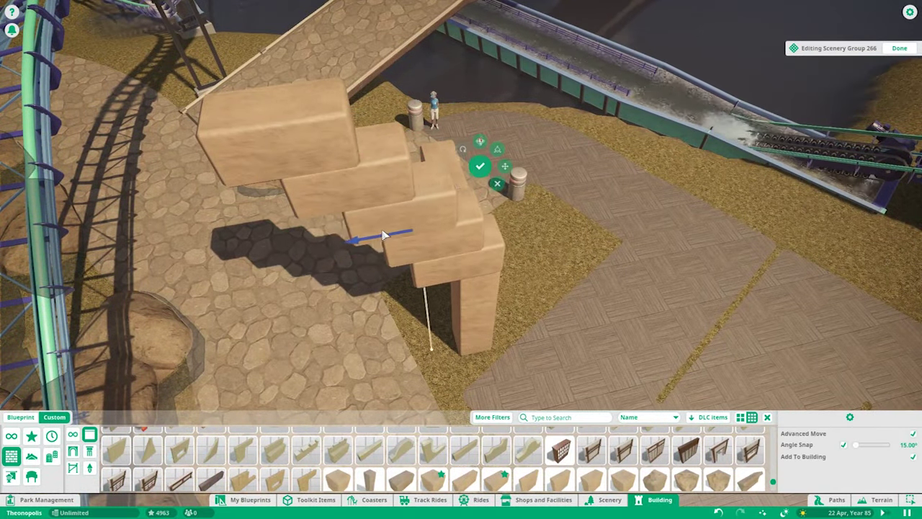
pyautogui.click(435, 280)
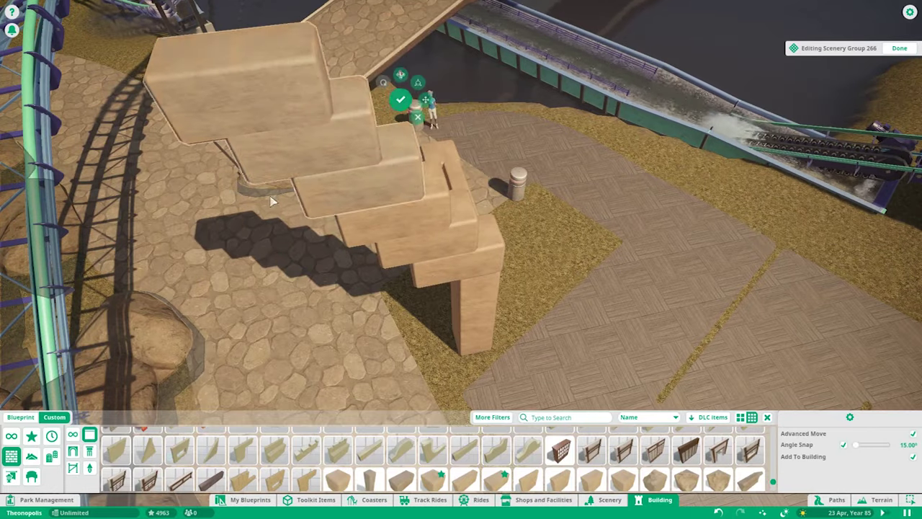
pyautogui.scroll(-2, 524, 453)
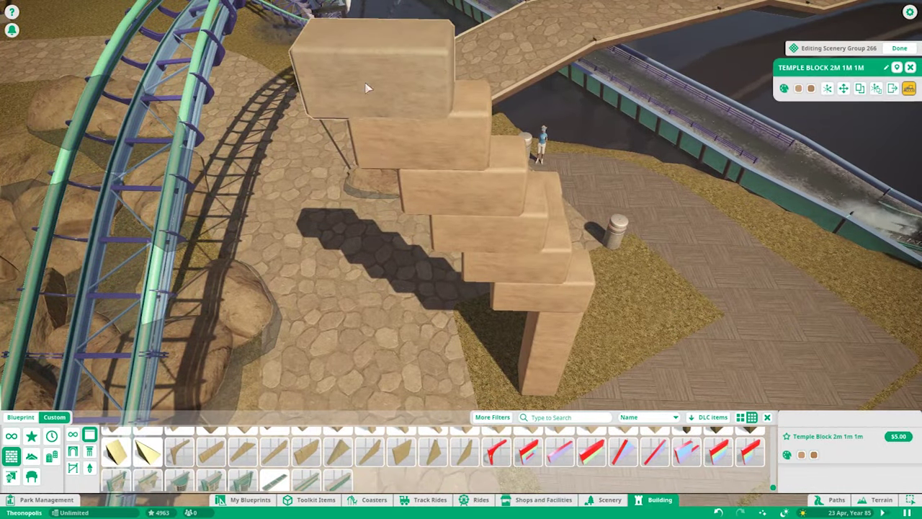
pyautogui.click(522, 374)
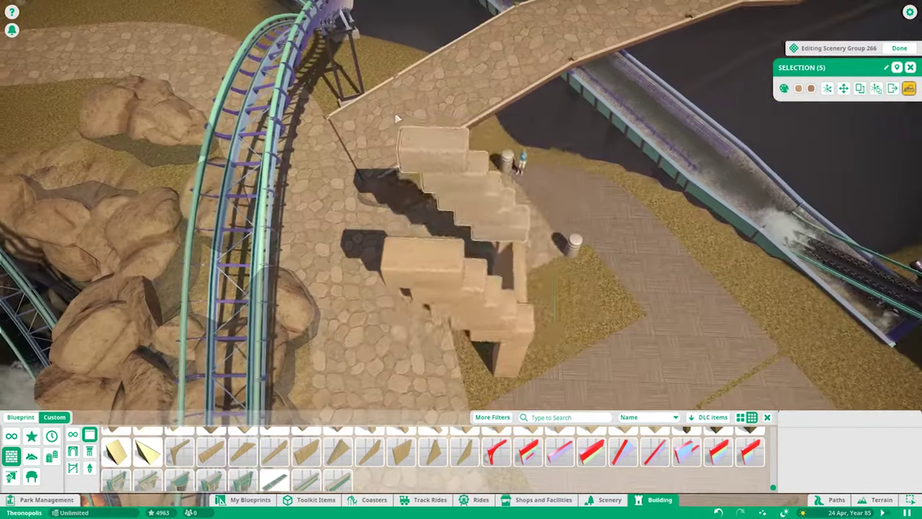
pyautogui.click(447, 376)
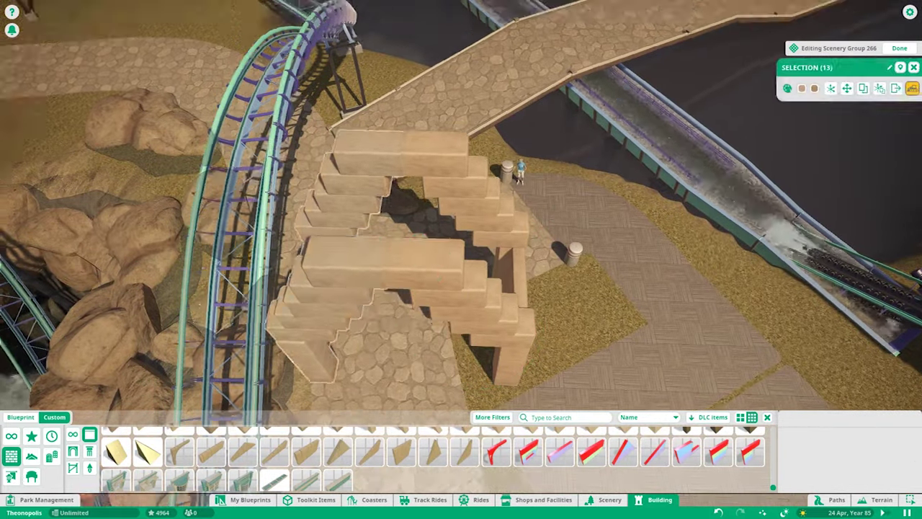
pyautogui.moveTo(465, 111); pyautogui.dragTo(385, 202)
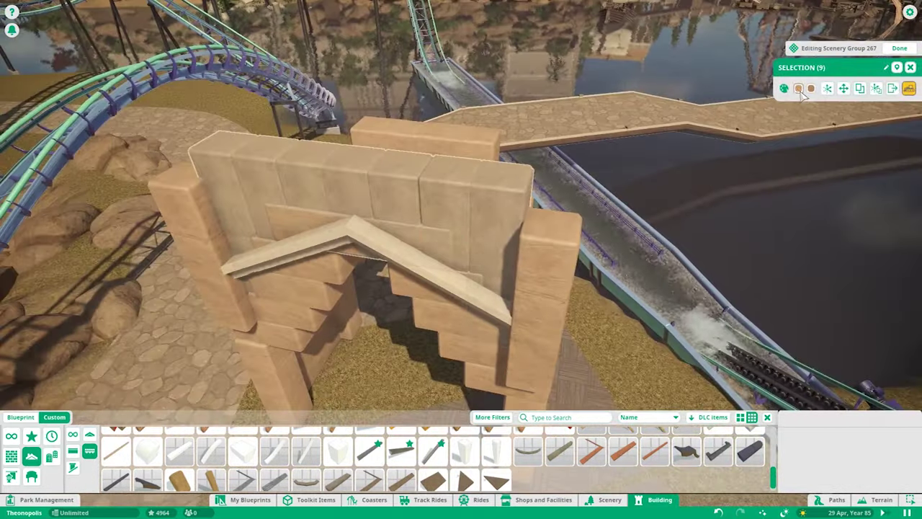
# Set the selected pillar's third colour to a dark shade.
pyautogui.click(798, 88)
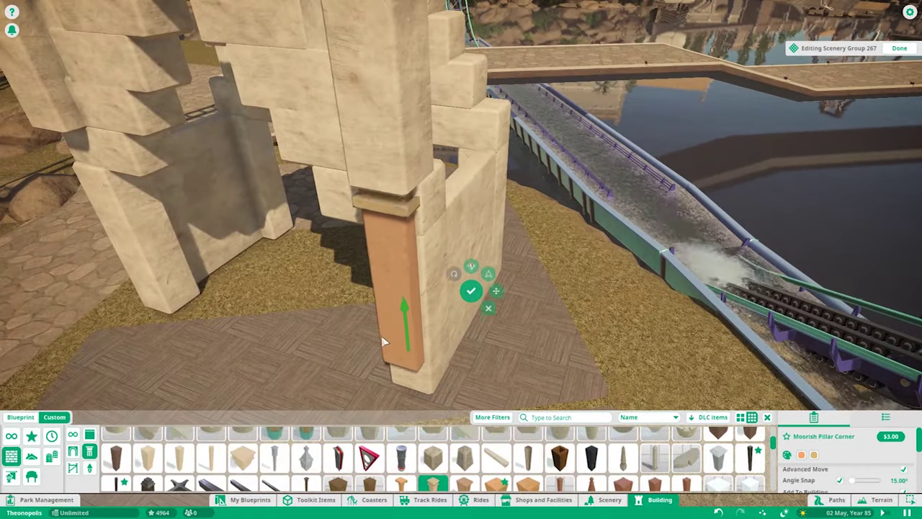
pyautogui.click(801, 454)
pyautogui.click(810, 421)
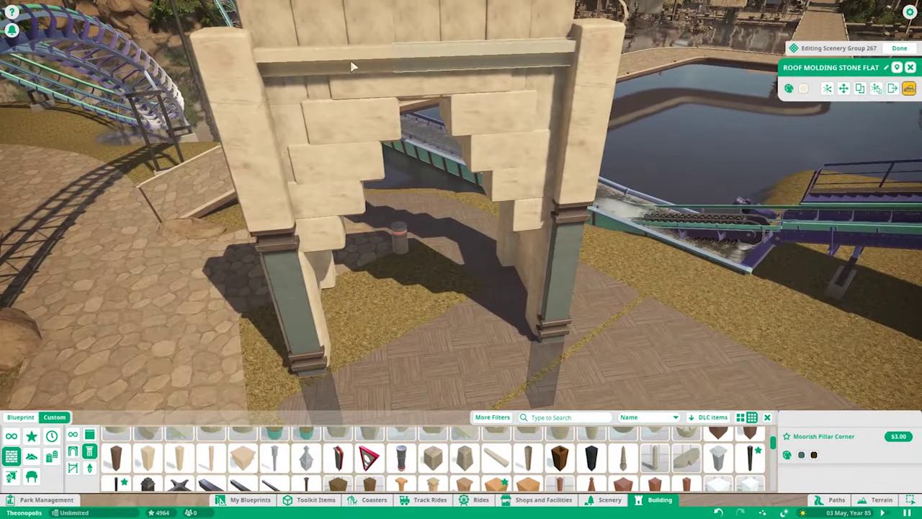
# Place a narrow leaded castle window on the arch wall.
pyautogui.scroll(5, 353, 62)
pyautogui.click(51, 456)
pyautogui.click(590, 440)
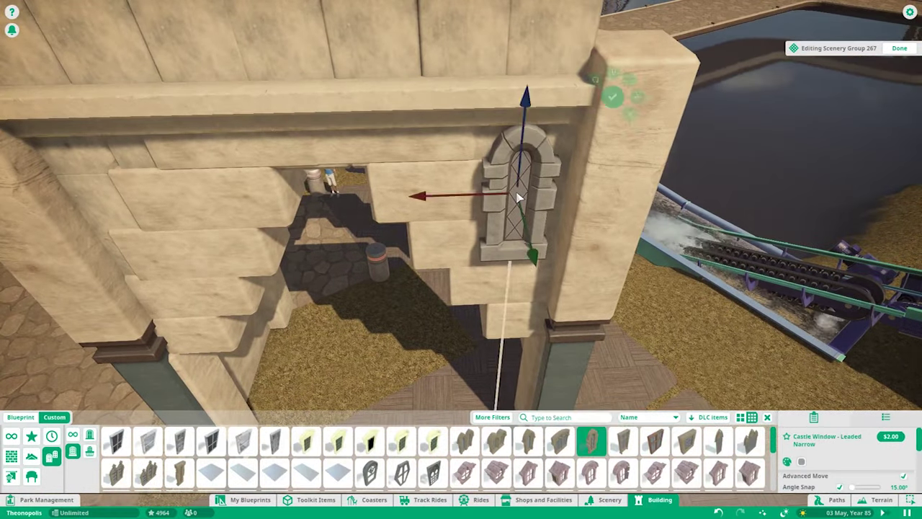
pyautogui.click(527, 222)
pyautogui.scroll(-2, 635, 466)
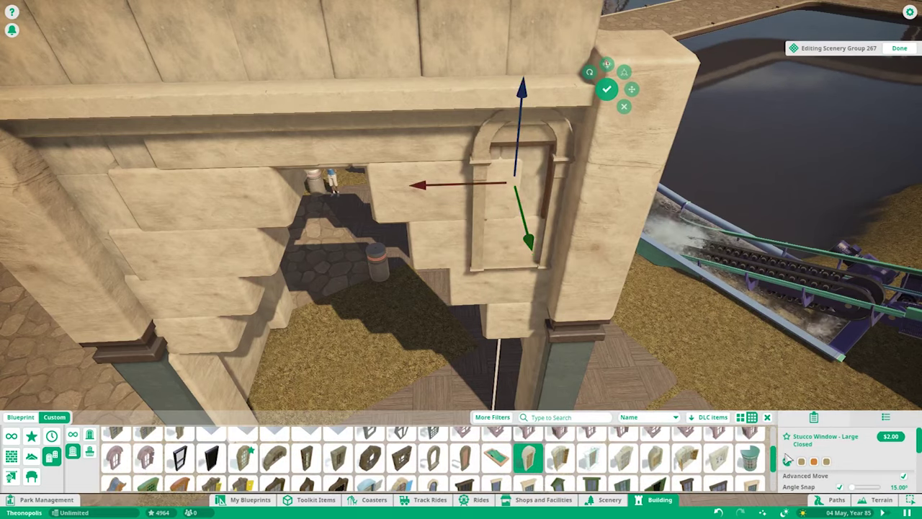
# Add a tiny stucco window below the left arch window and reposition both windows.
pyautogui.click(815, 461)
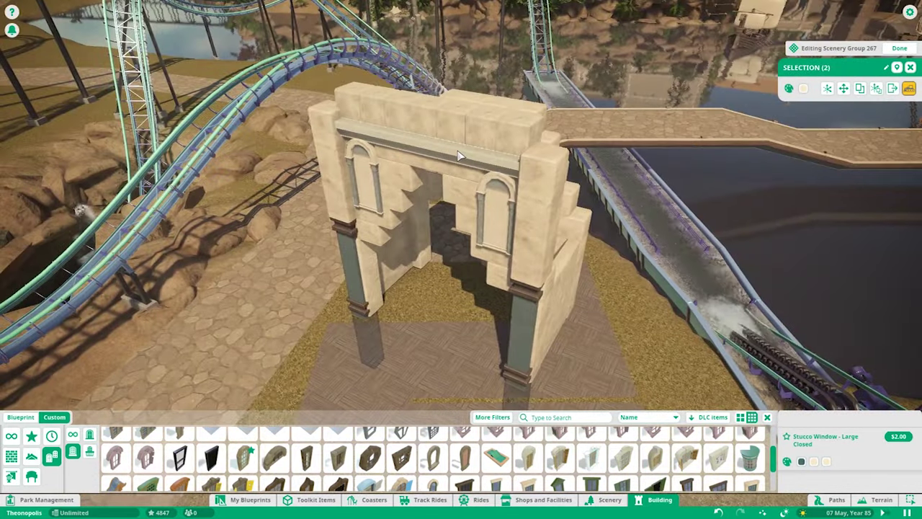
pyautogui.click(718, 458)
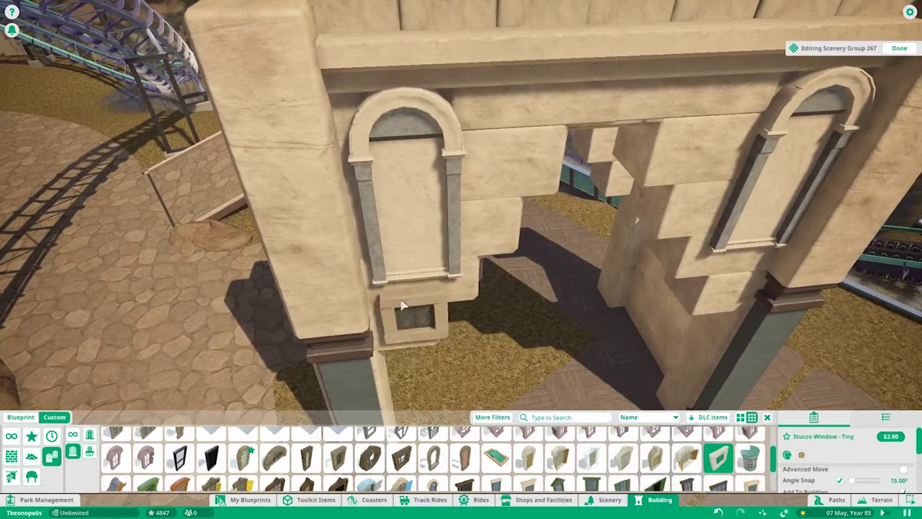
pyautogui.click(402, 305)
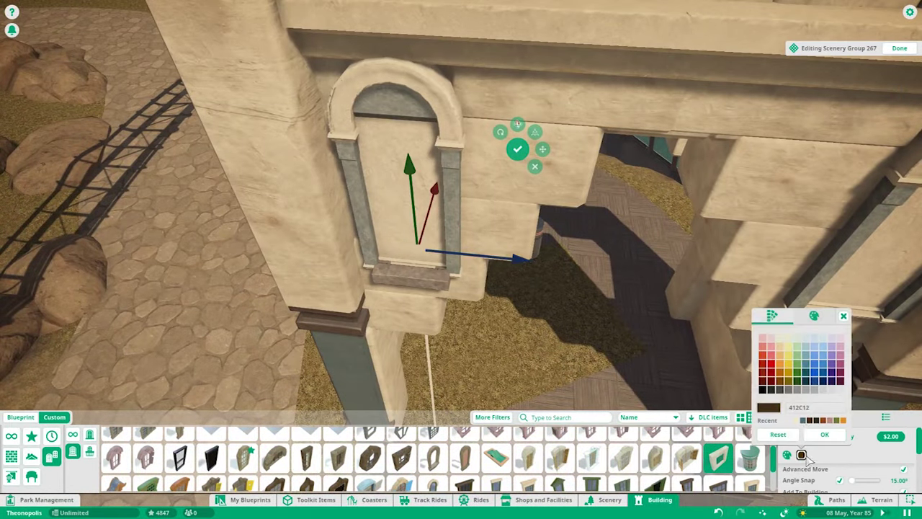
pyautogui.click(801, 455)
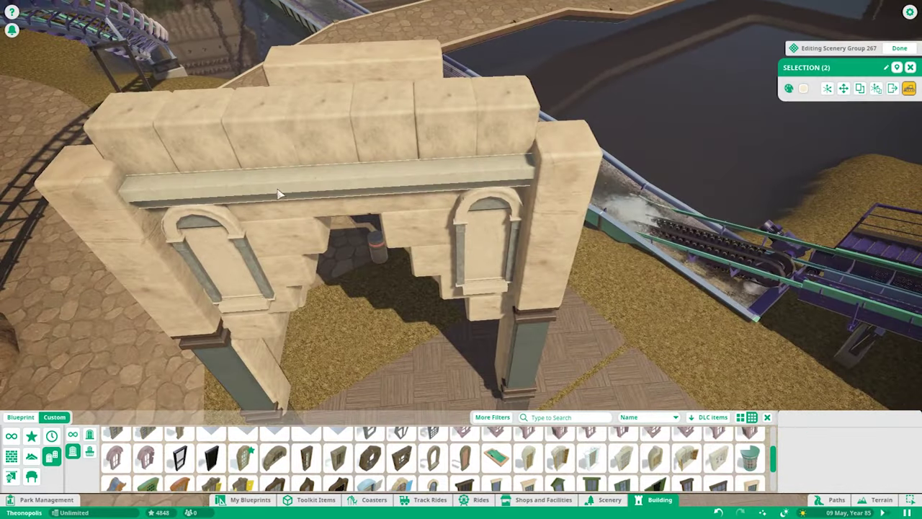
pyautogui.click(279, 193)
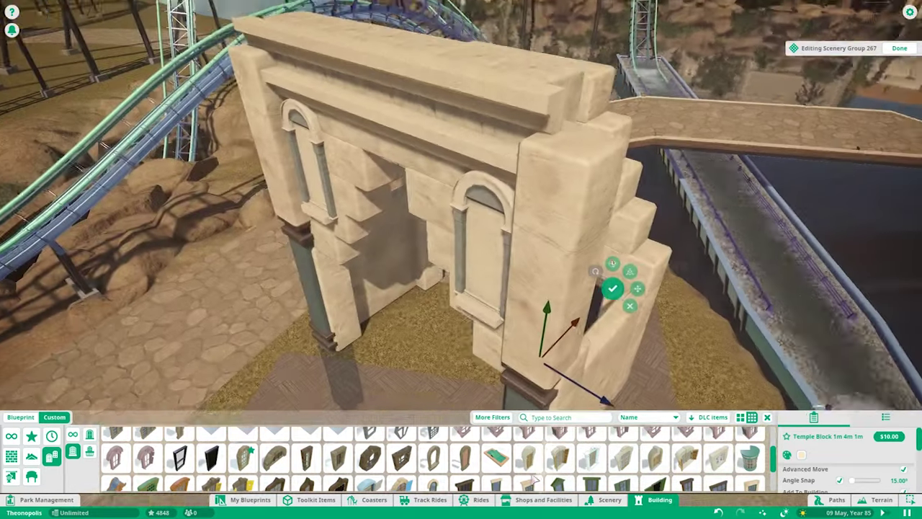
pyautogui.click(12, 456)
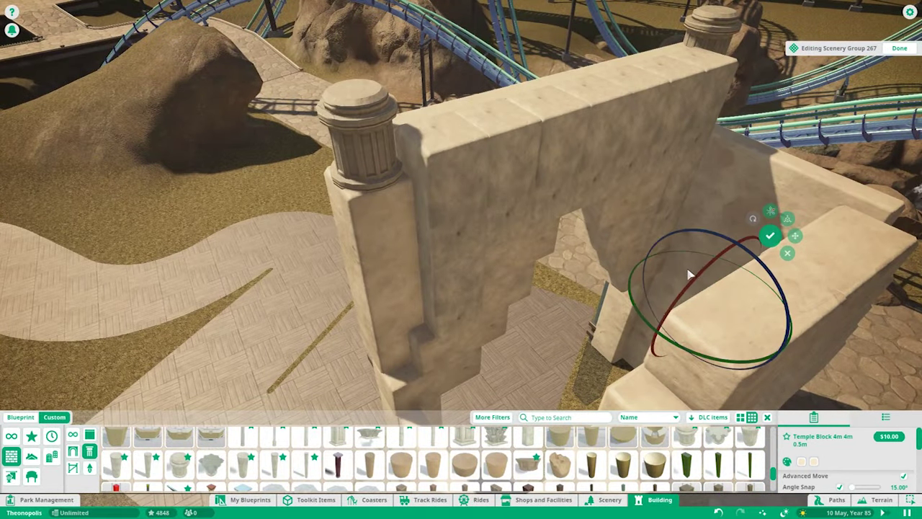
# Move the Baroque Decorative Trim Strip along the lintel and adjust its colours.
pyautogui.click(810, 222)
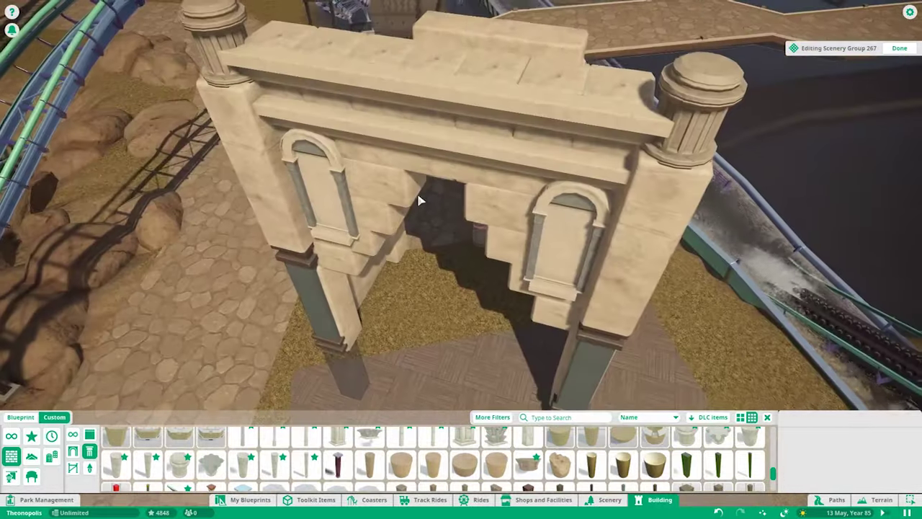
pyautogui.scroll(-2, 387, 450)
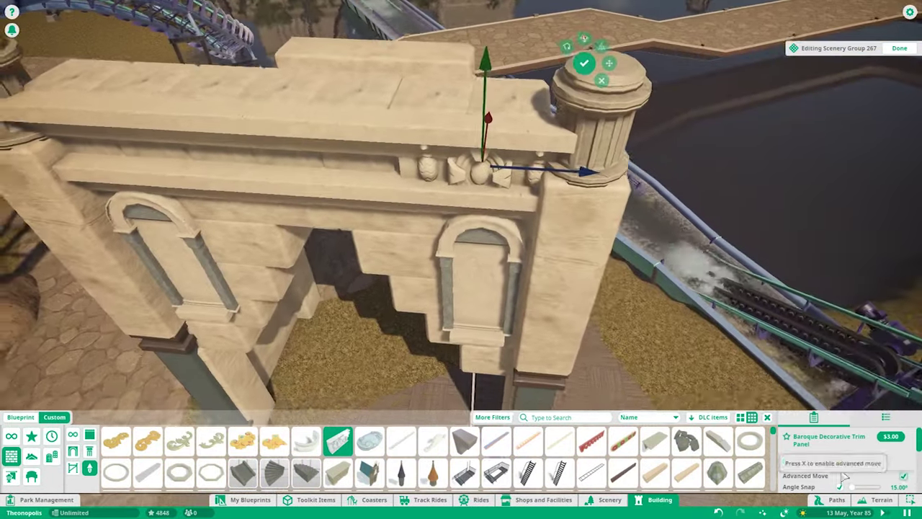
pyautogui.click(826, 461)
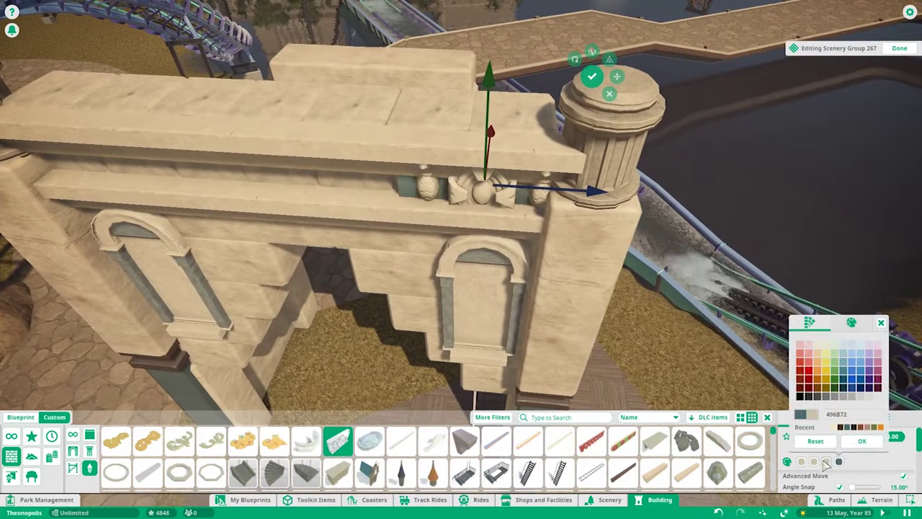
pyautogui.press('q')
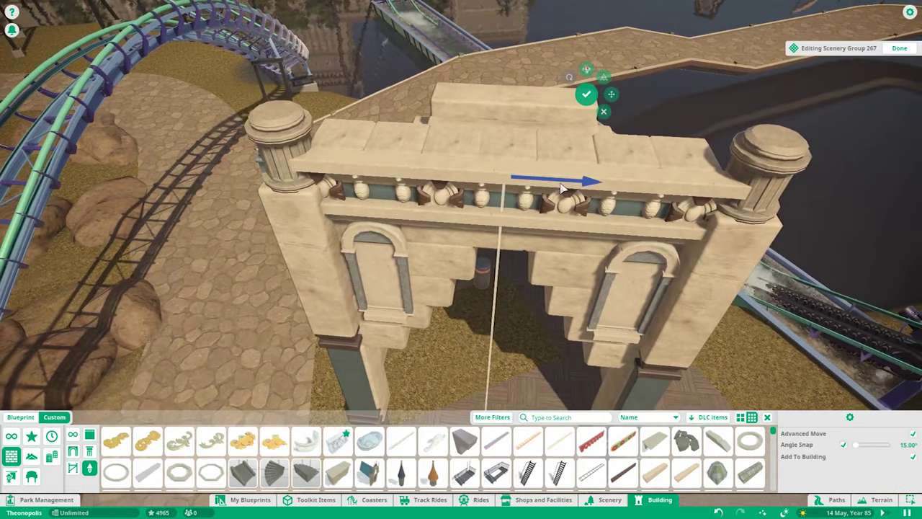
pyautogui.press('q')
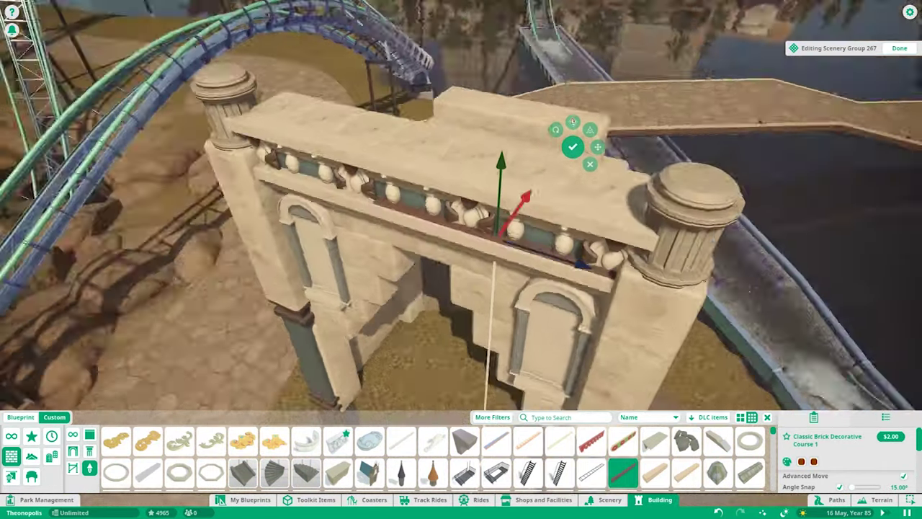
pyautogui.click(813, 461)
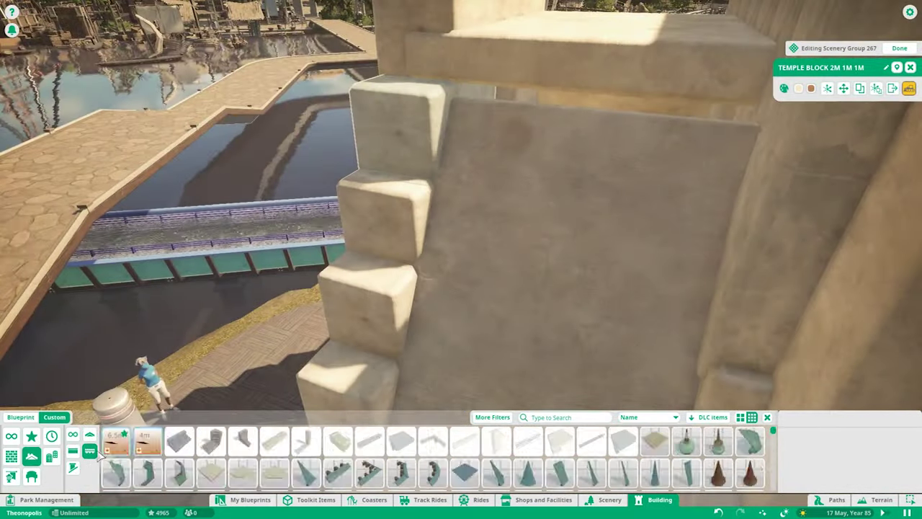
pyautogui.scroll(-1, 366, 475)
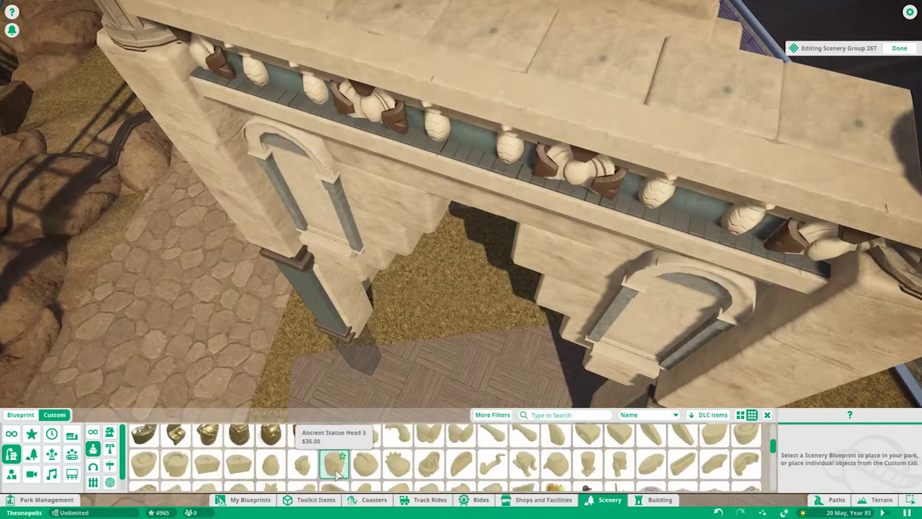
# Place Ancient Statue Nose 1 spikes along the arch top, then select the top slab to recolour.
pyautogui.click(175, 471)
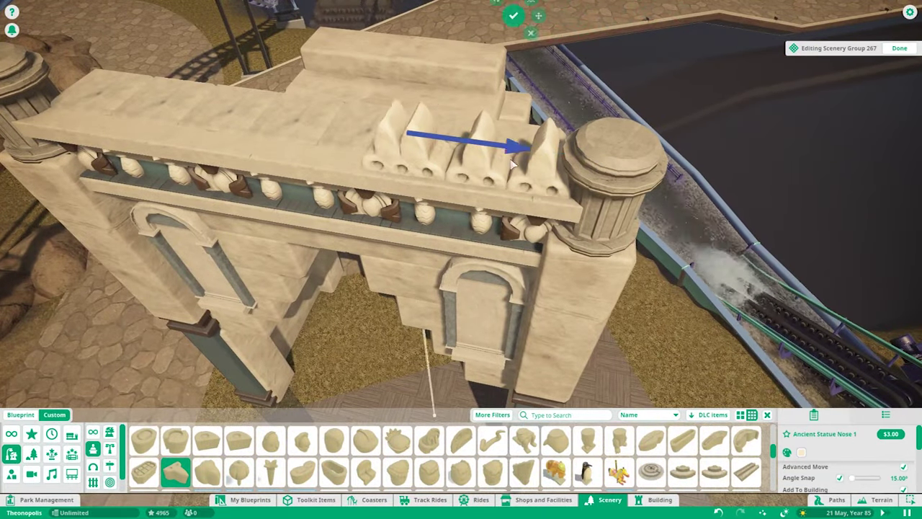
pyautogui.moveTo(503, 164); pyautogui.dragTo(631, 166)
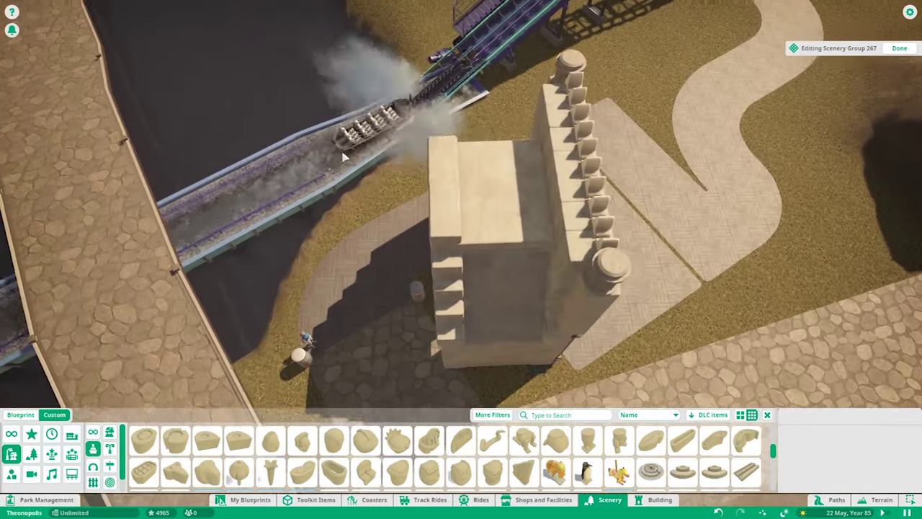
pyautogui.moveTo(493, 127); pyautogui.dragTo(548, 315)
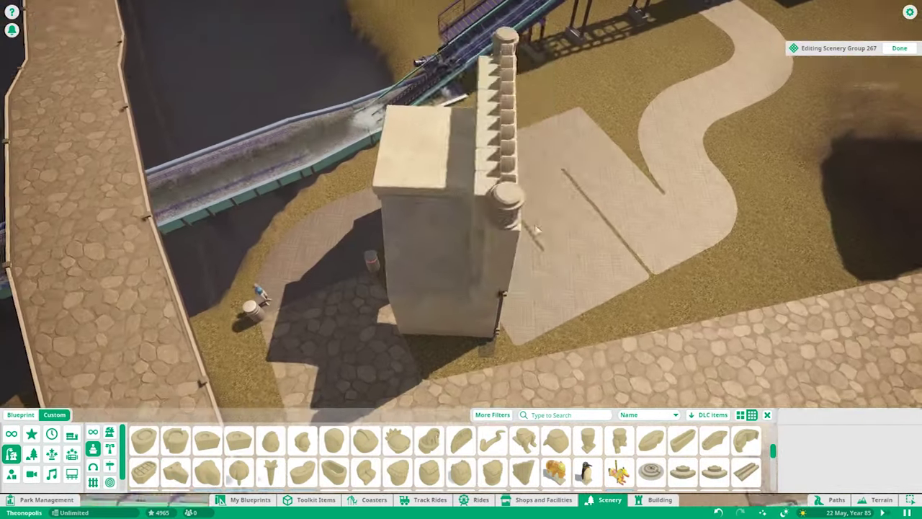
pyautogui.moveTo(323, 87); pyautogui.dragTo(393, 356)
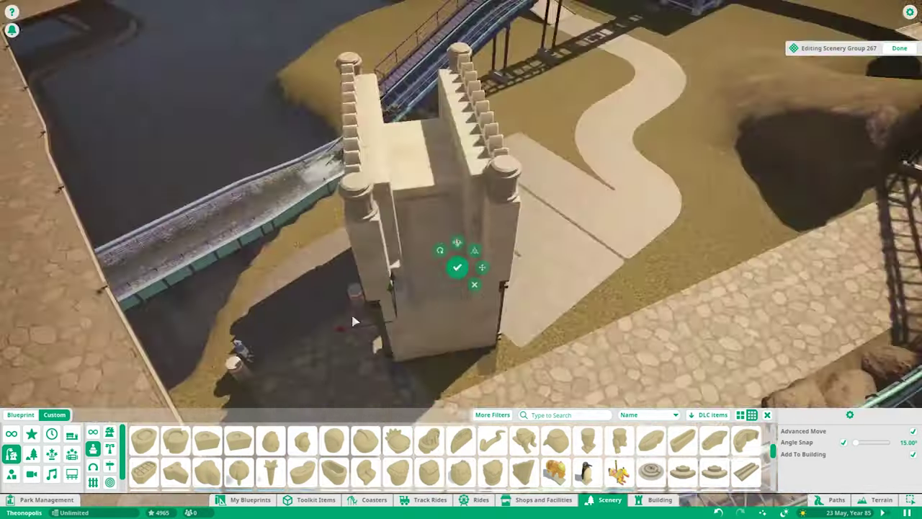
pyautogui.click(382, 218)
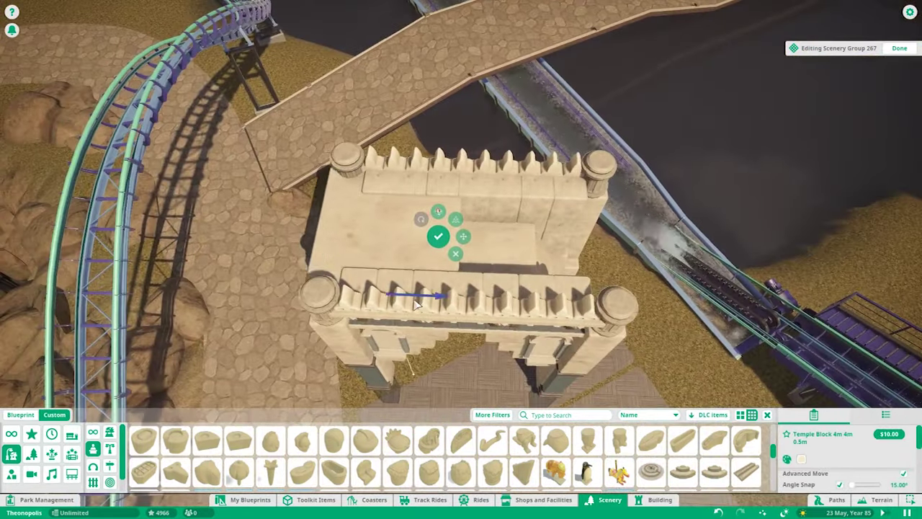
pyautogui.click(802, 459)
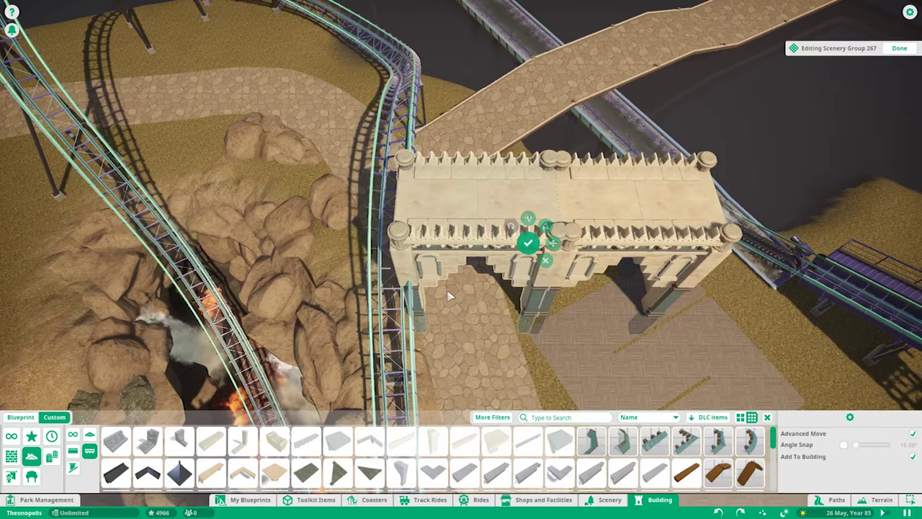
# Carry the whole gateway over the lava trench and select its decorative trim panel.
pyautogui.press('q')
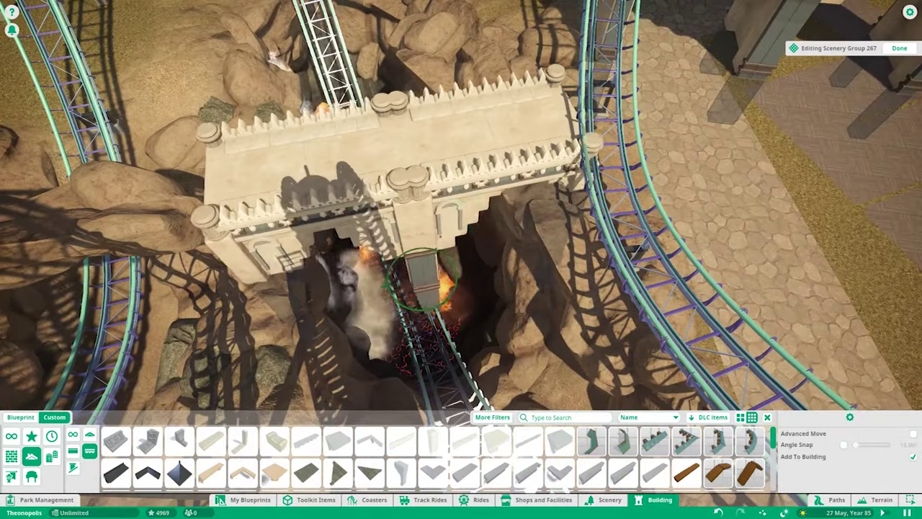
pyautogui.press('q')
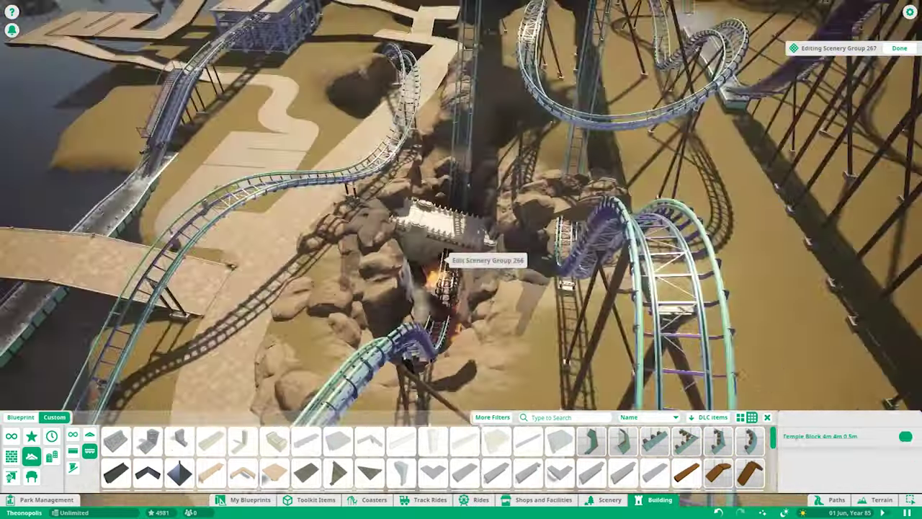
pyautogui.scroll(5, 445, 257)
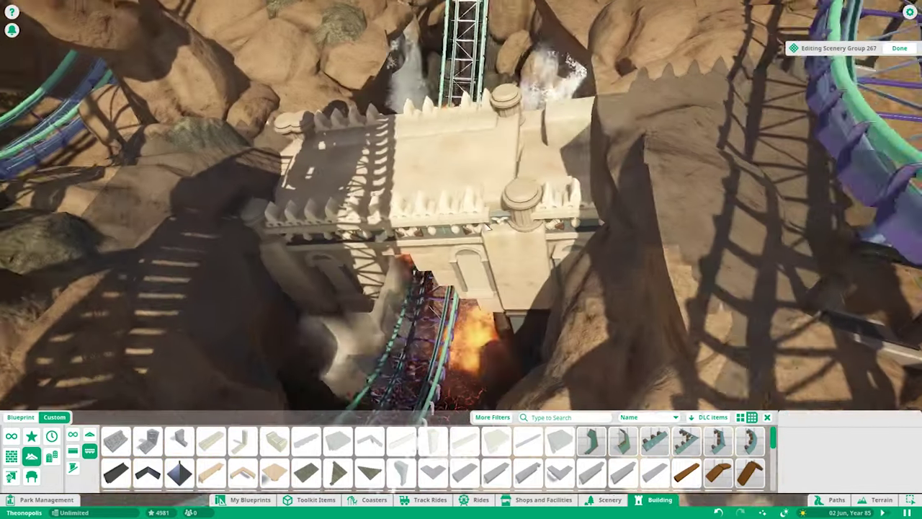
pyautogui.scroll(3, 430, 198)
pyautogui.click(429, 198)
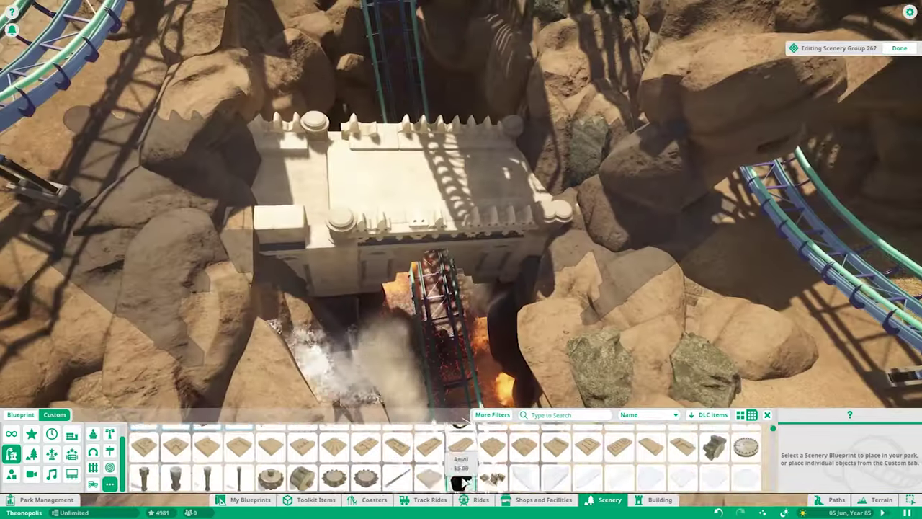
pyautogui.scroll(-1, 446, 472)
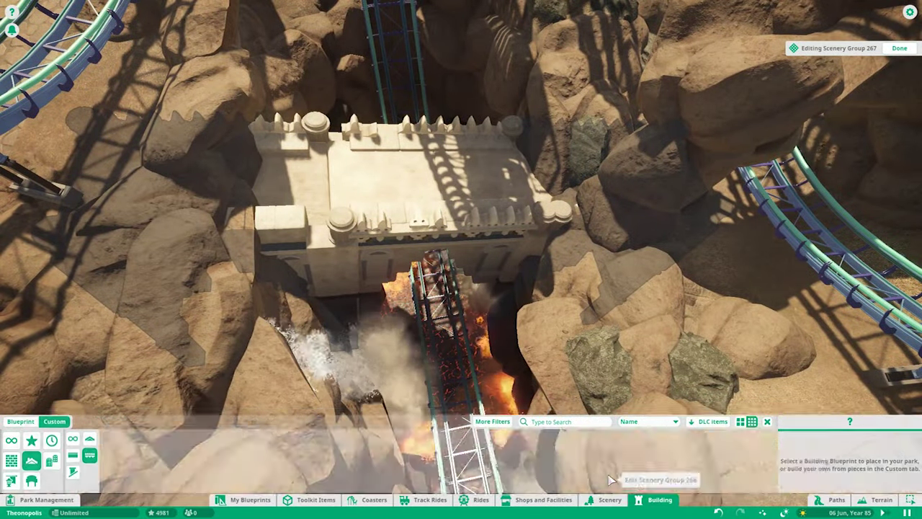
# Switch building categories and bring up the colour choices for the Temple Rubble Pile.
pyautogui.click(12, 457)
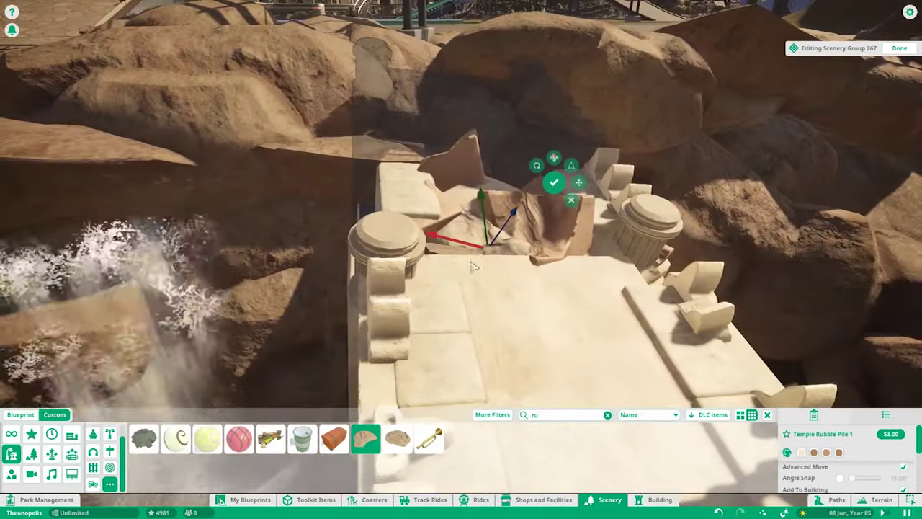
pyautogui.click(813, 452)
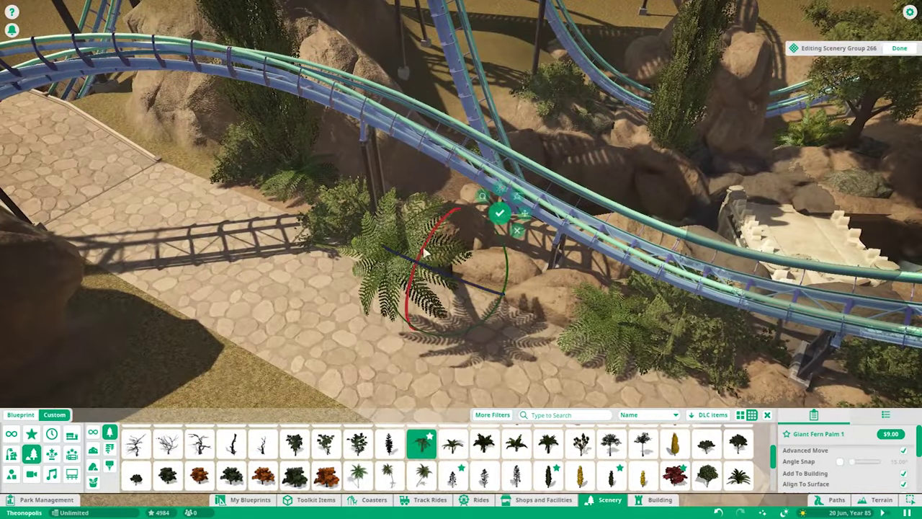
# Reposition the Giant Fern Palm 1 onto the rocky slope, then select Climbing Roses 3.
pyautogui.moveTo(425, 252); pyautogui.dragTo(475, 285)
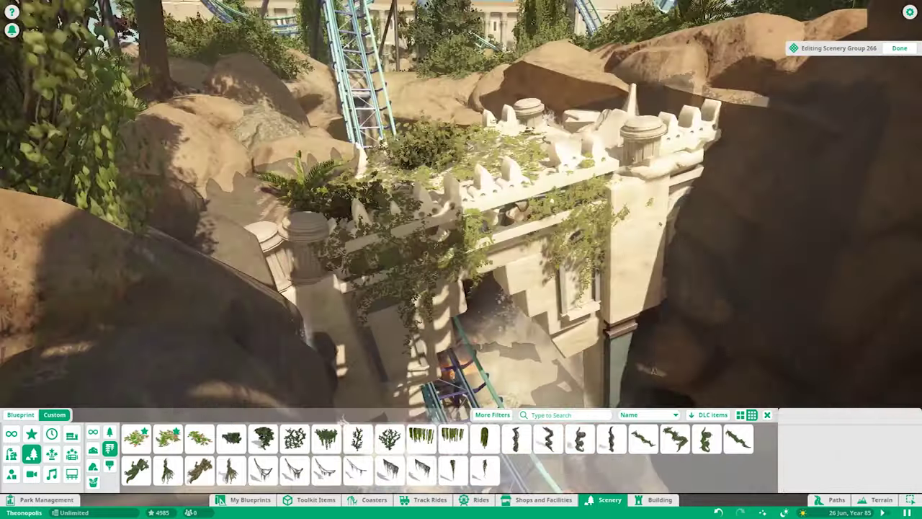
pyautogui.click(200, 437)
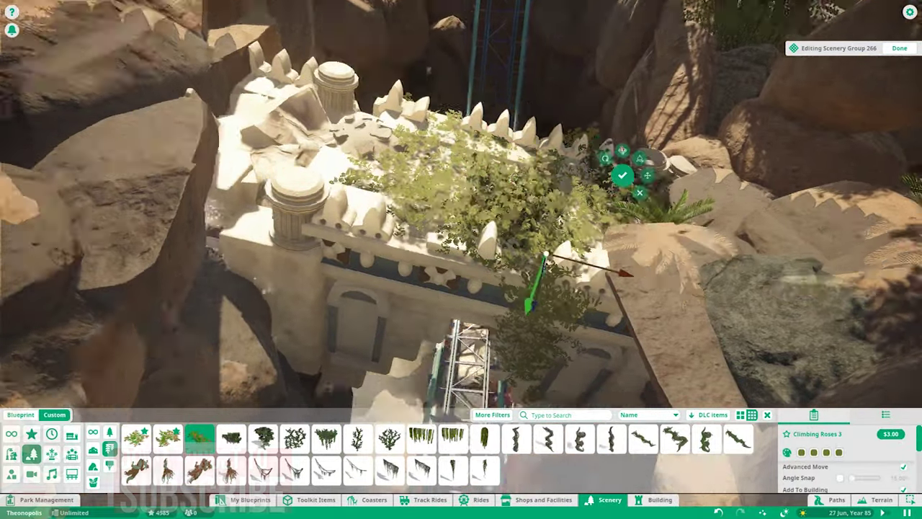